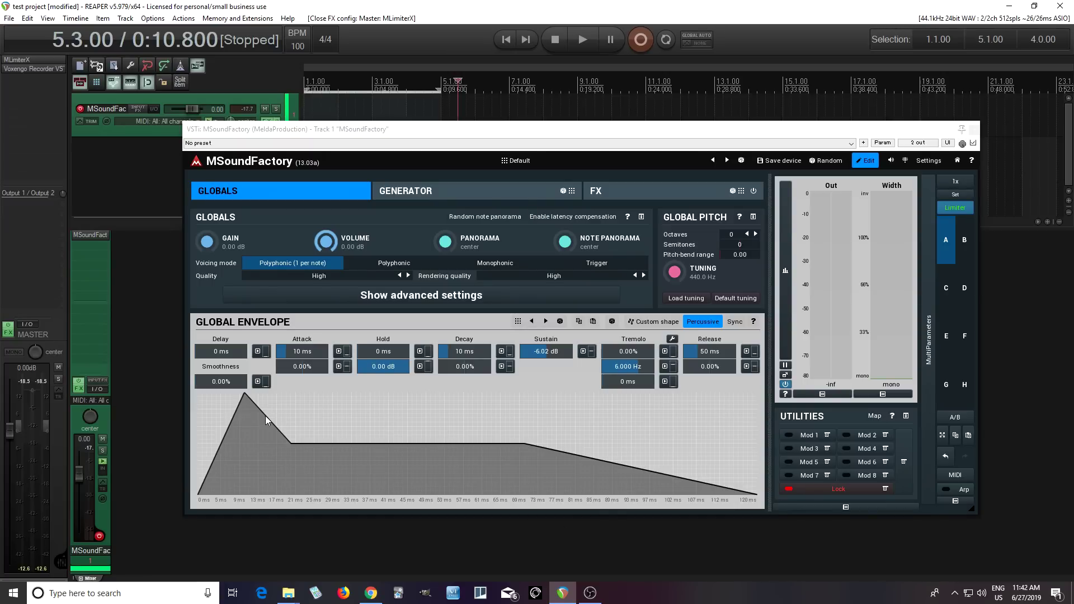
- Set the global envelope to 0 ms attack and 0.00 dB sustain, then show the generator grid
drag(302, 351, 401, 411)
drag(546, 351, 546, 330)
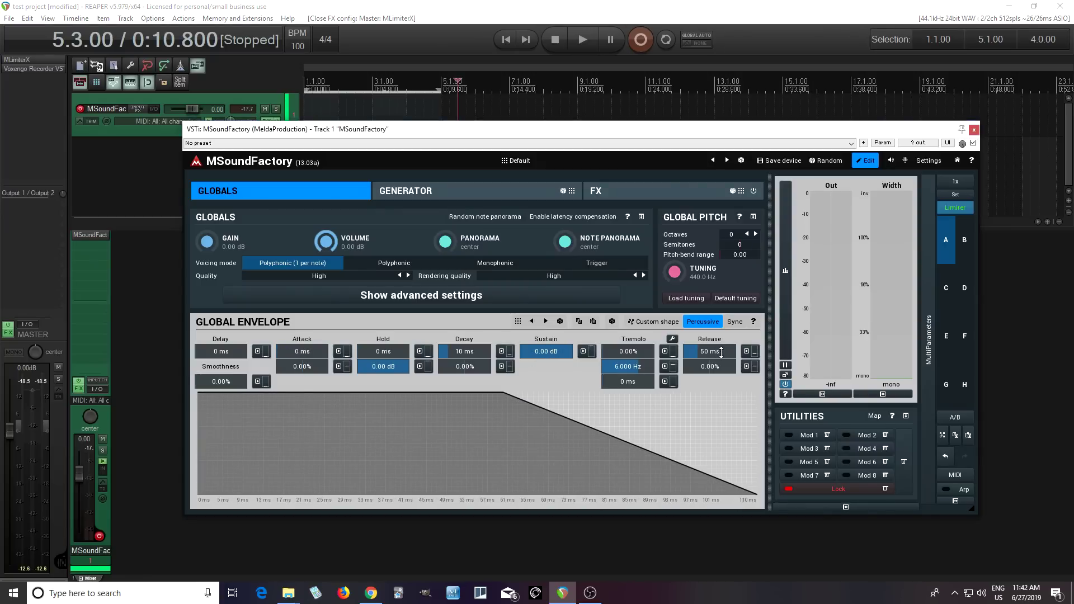
click(458, 193)
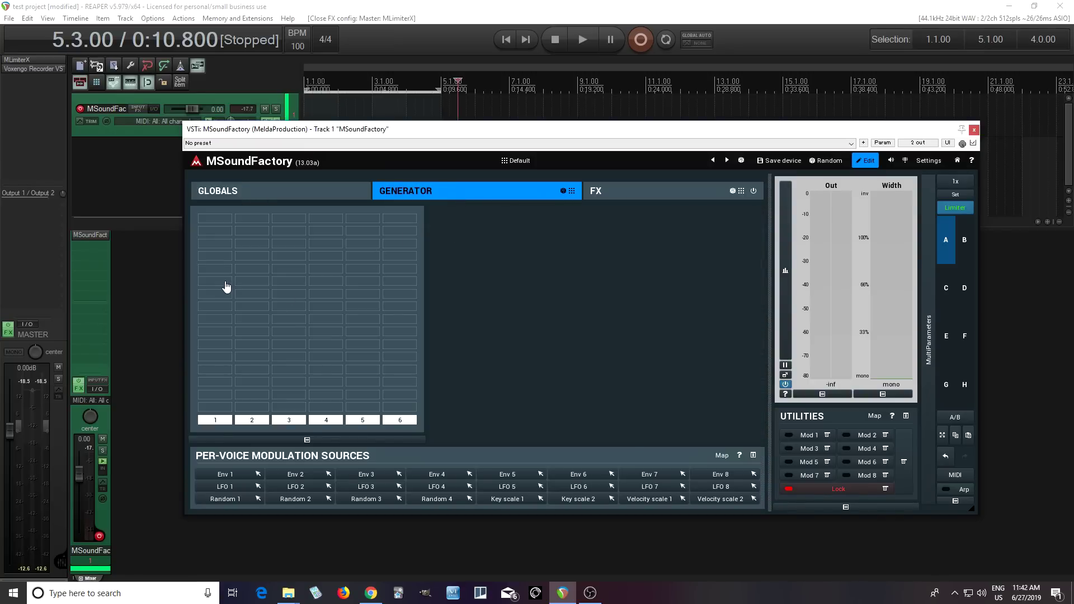
- Add a NoiseGenerator from Synthesis to the first grid cell and set its widening to Mono
click(207, 220)
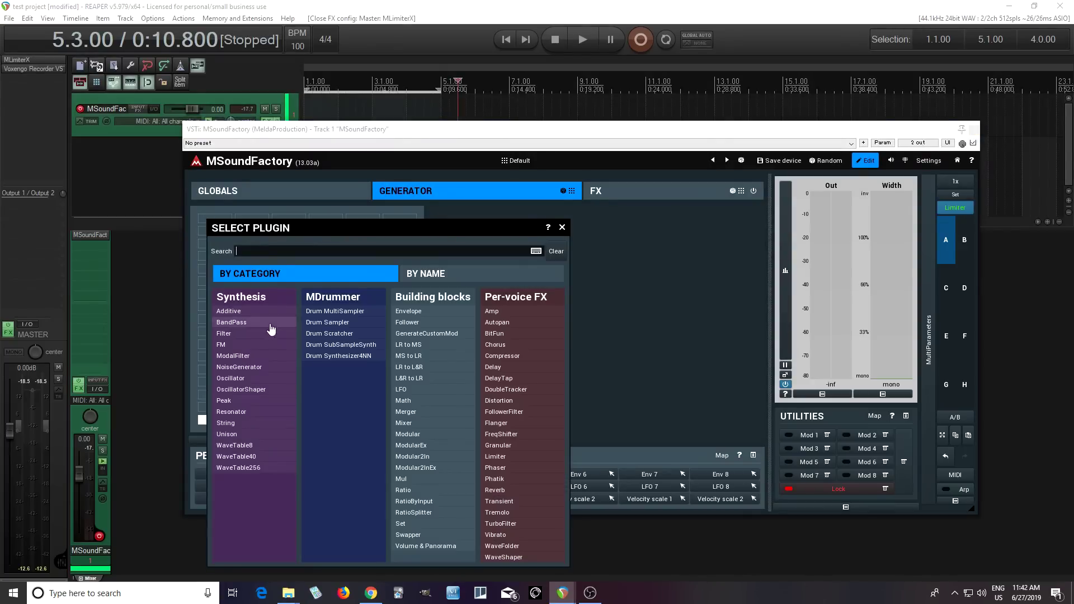
click(268, 368)
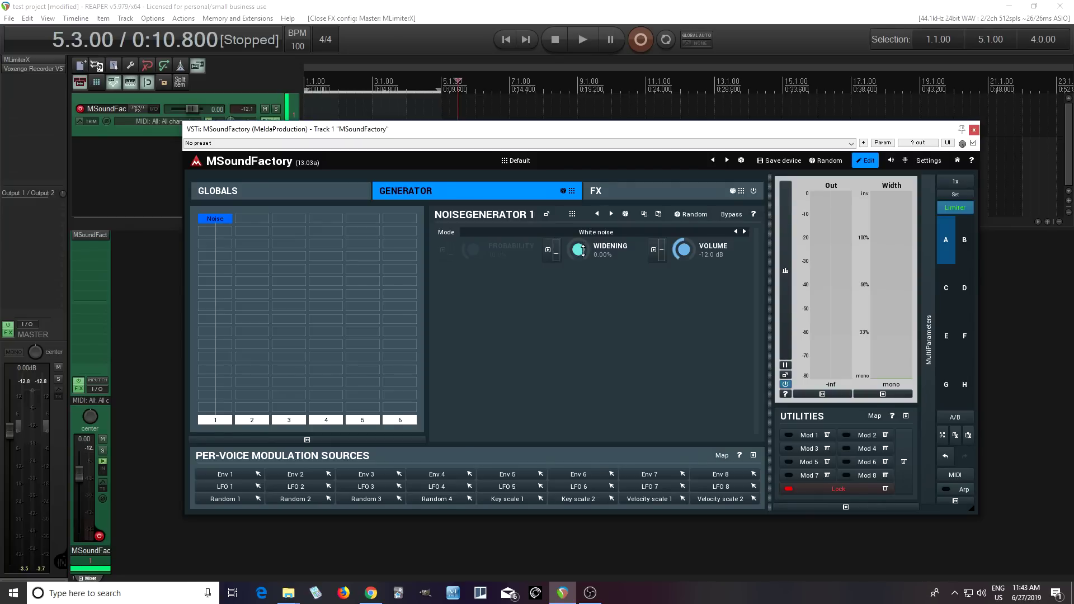
drag(582, 251, 581, 274)
- Turn the noise volume down to silence and assign Env 1 as its modulation source
drag(683, 250, 683, 302)
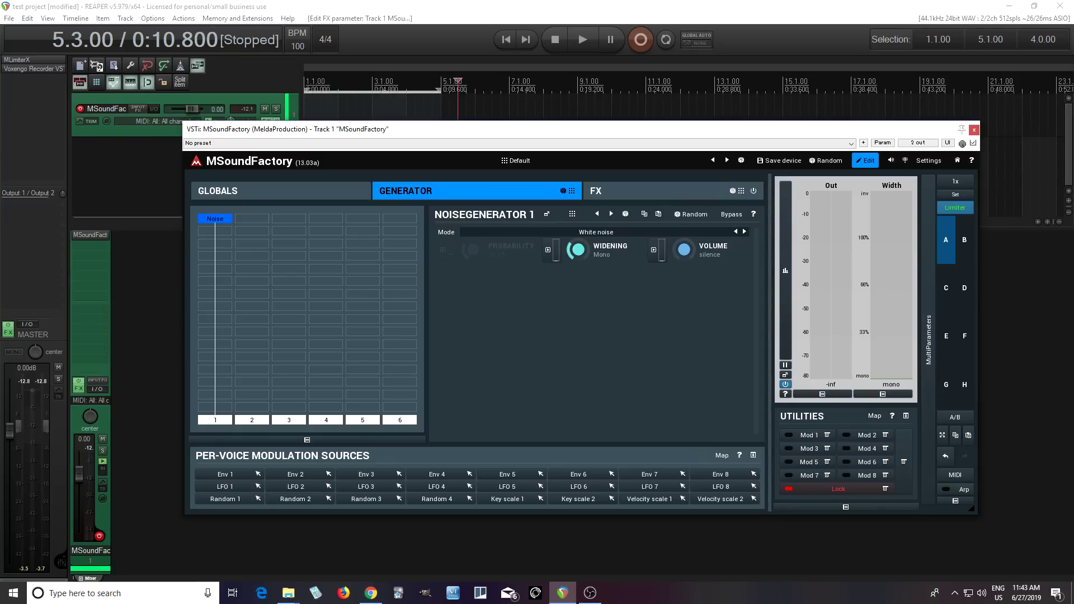
click(653, 250)
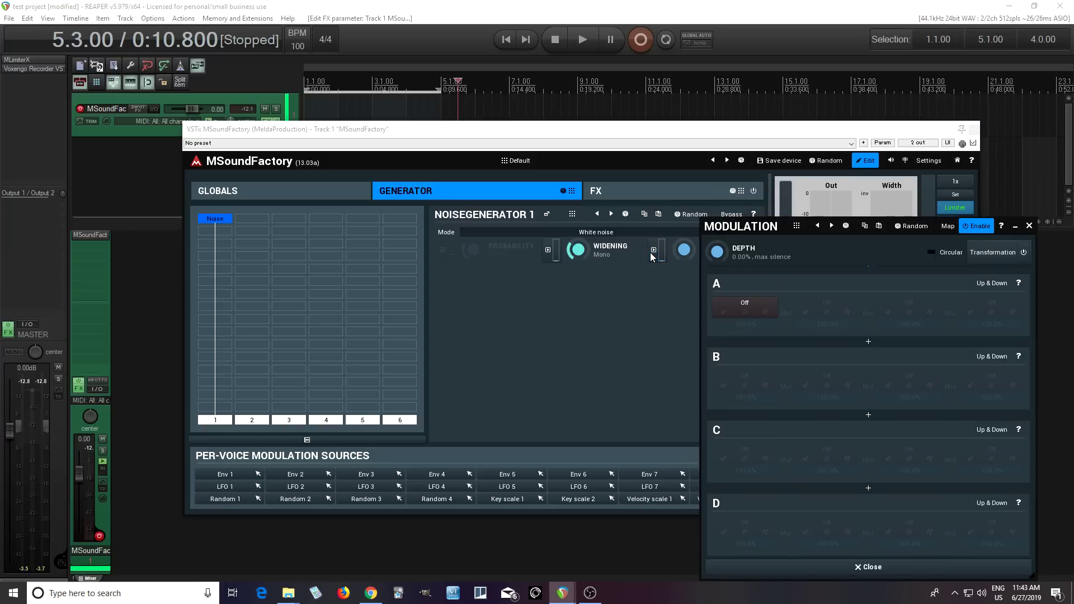
click(743, 303)
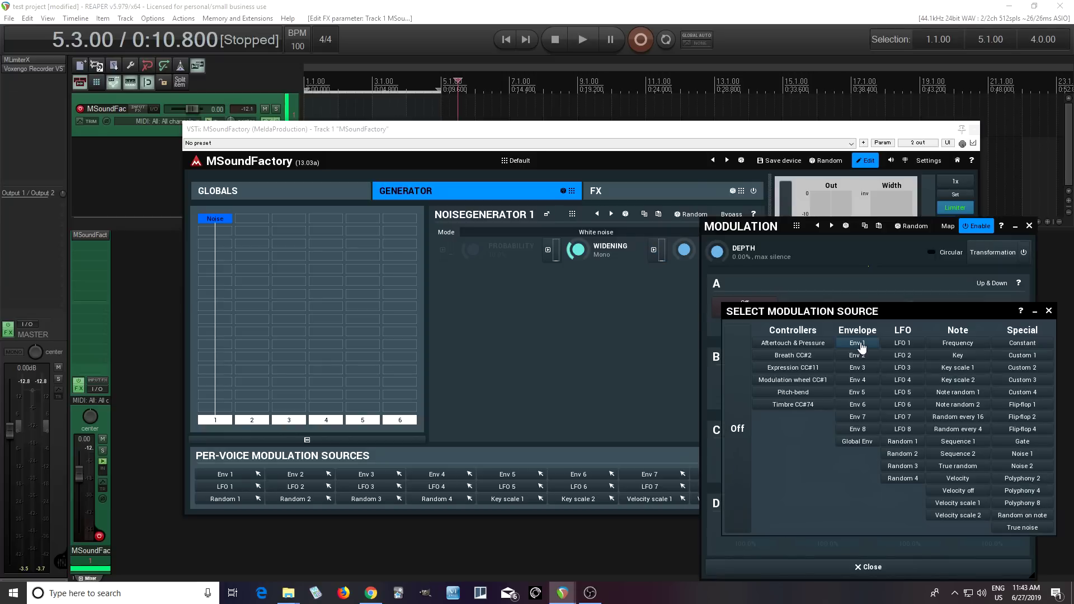
click(857, 342)
- Shape Env 1 with 0 ms attack, silent sustain, 97 ms decay, -64.8% curve, at 50.40% depth
click(725, 313)
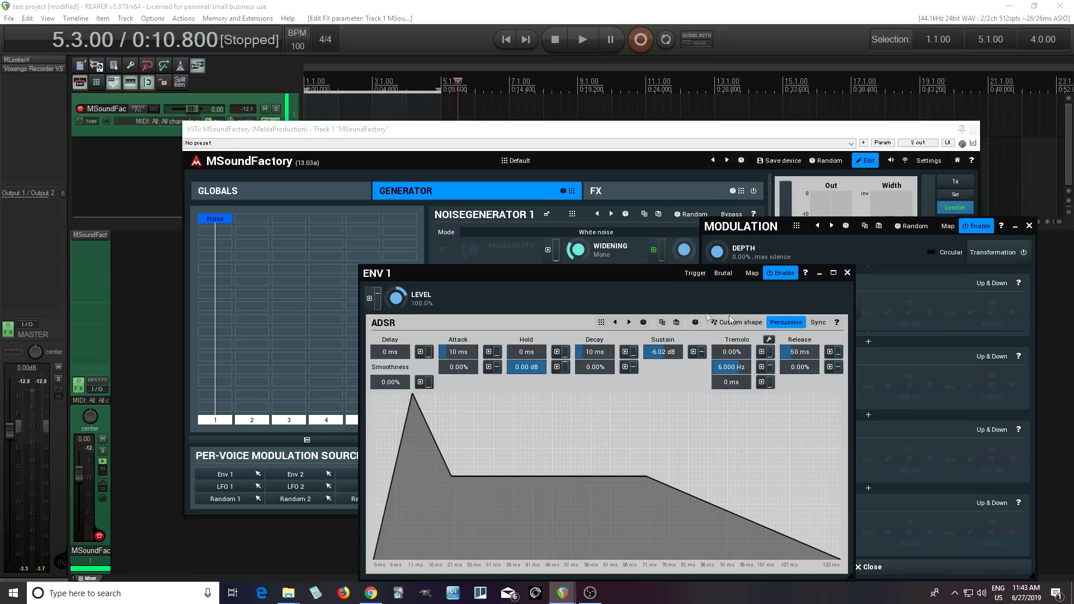
double_click(465, 351)
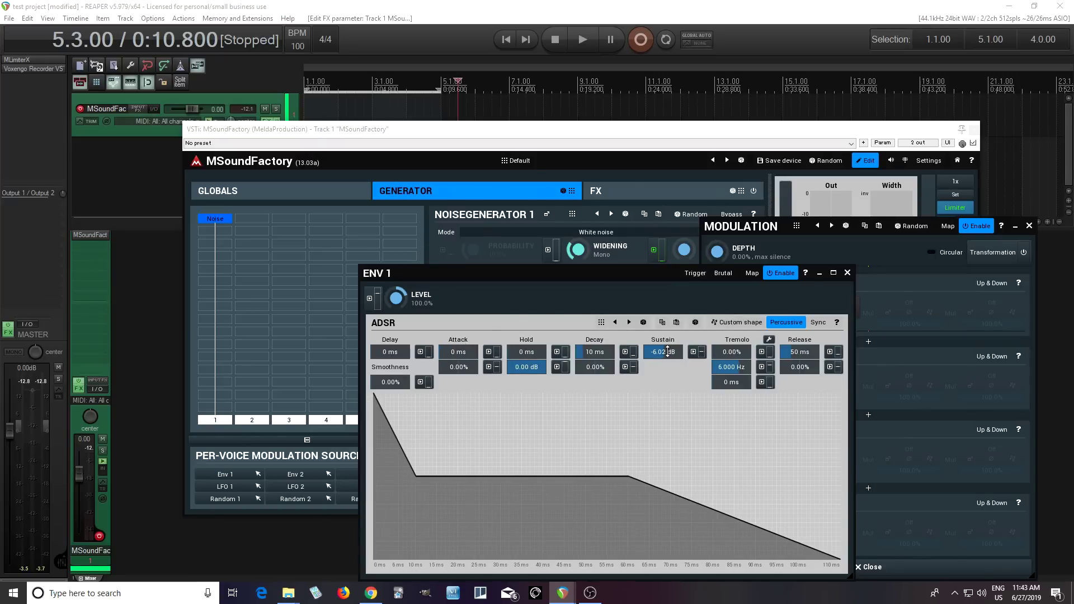
drag(667, 352, 667, 392)
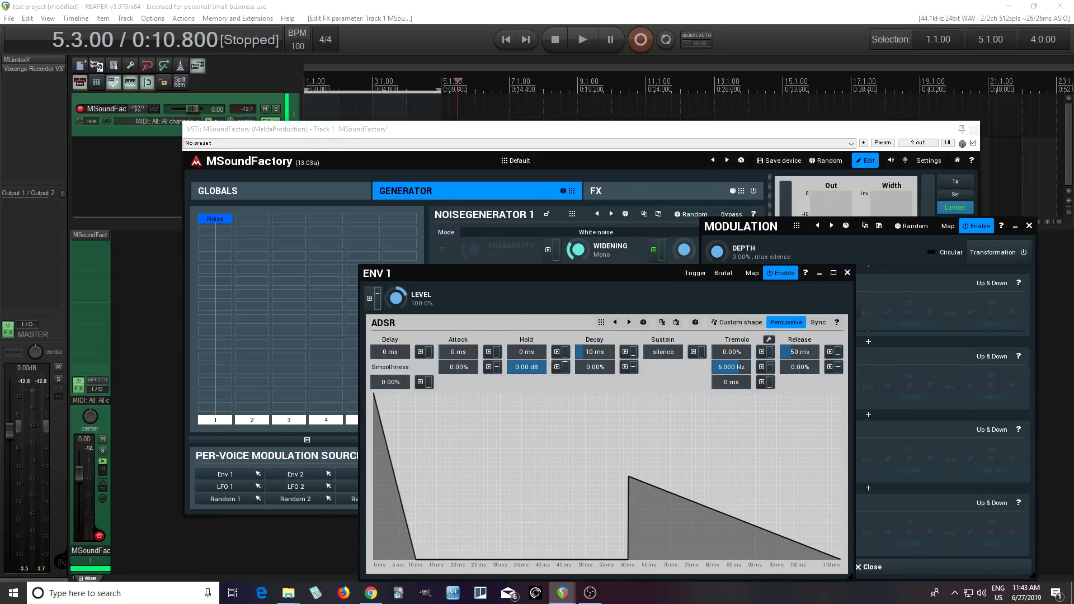
drag(602, 350, 601, 309)
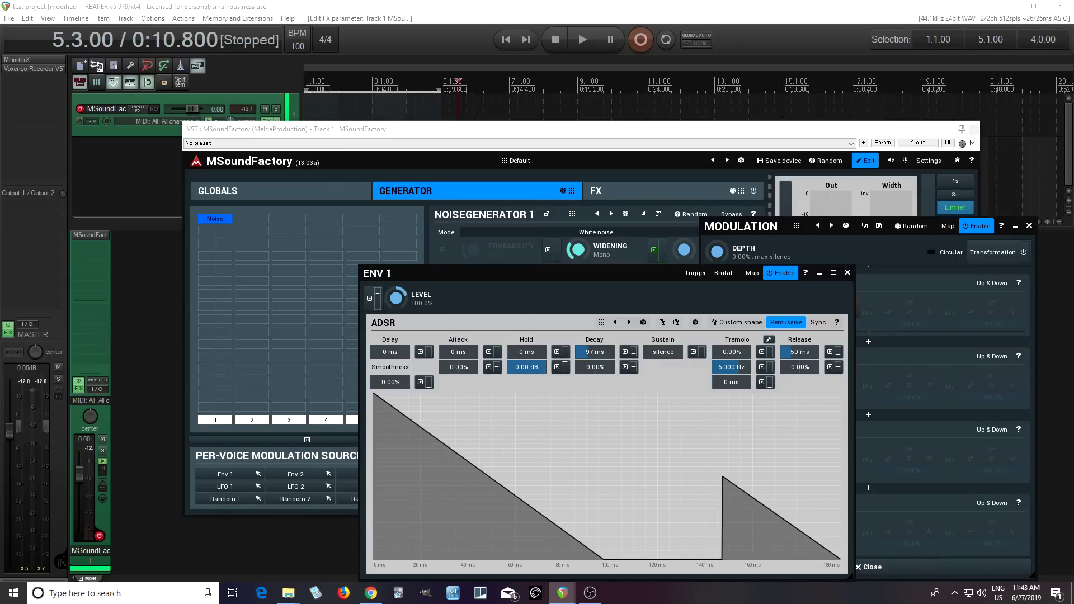
drag(595, 367, 595, 398)
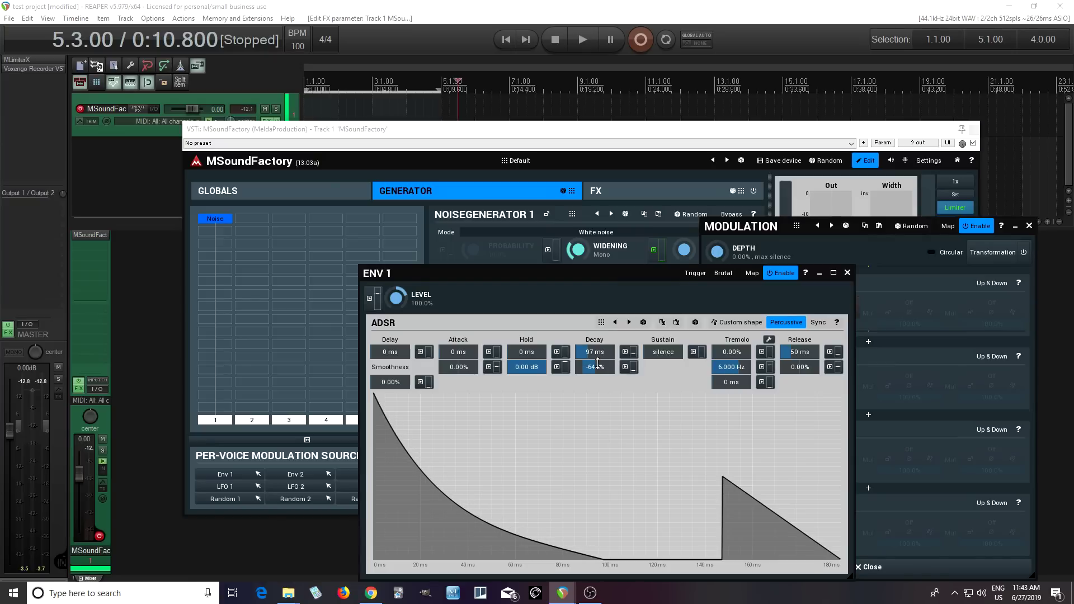
click(847, 273)
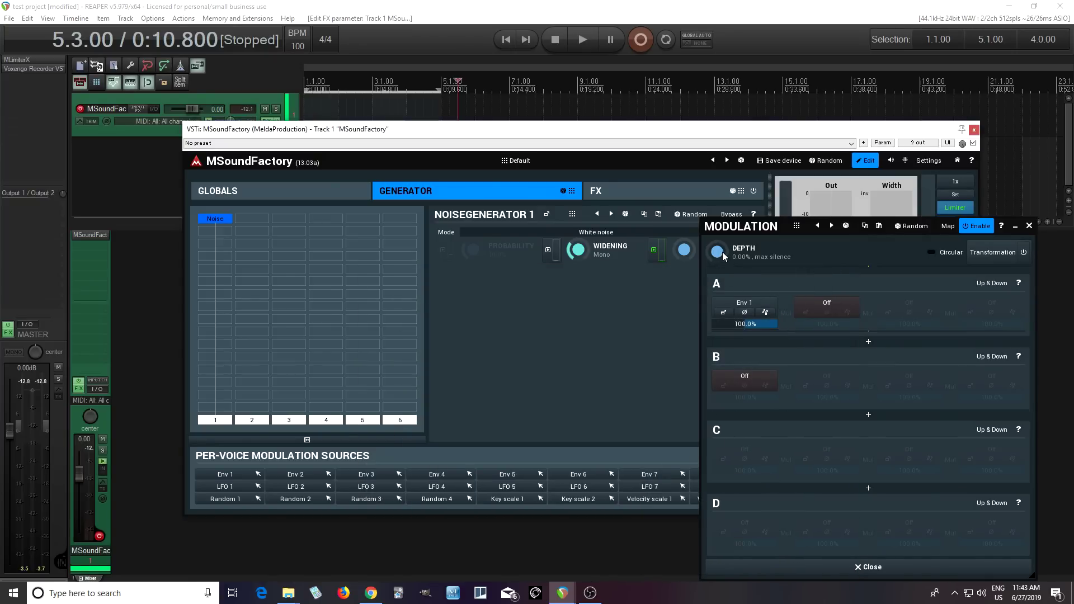
mouse_move(724, 256)
mouse_down()
mouse_move(724, 231)
mouse_move(727, 248)
mouse_up()
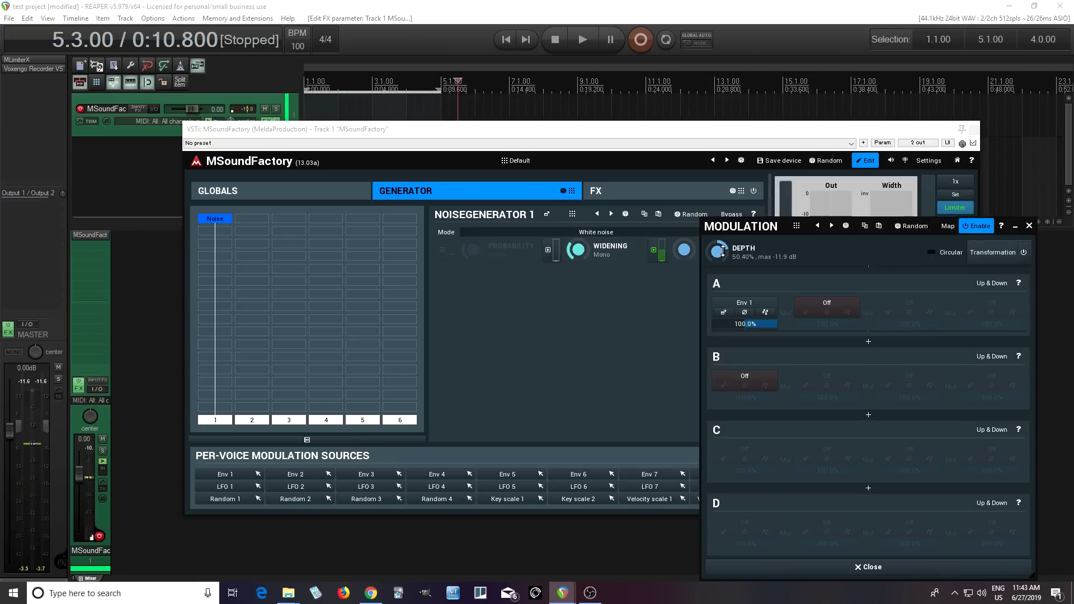
click(1028, 226)
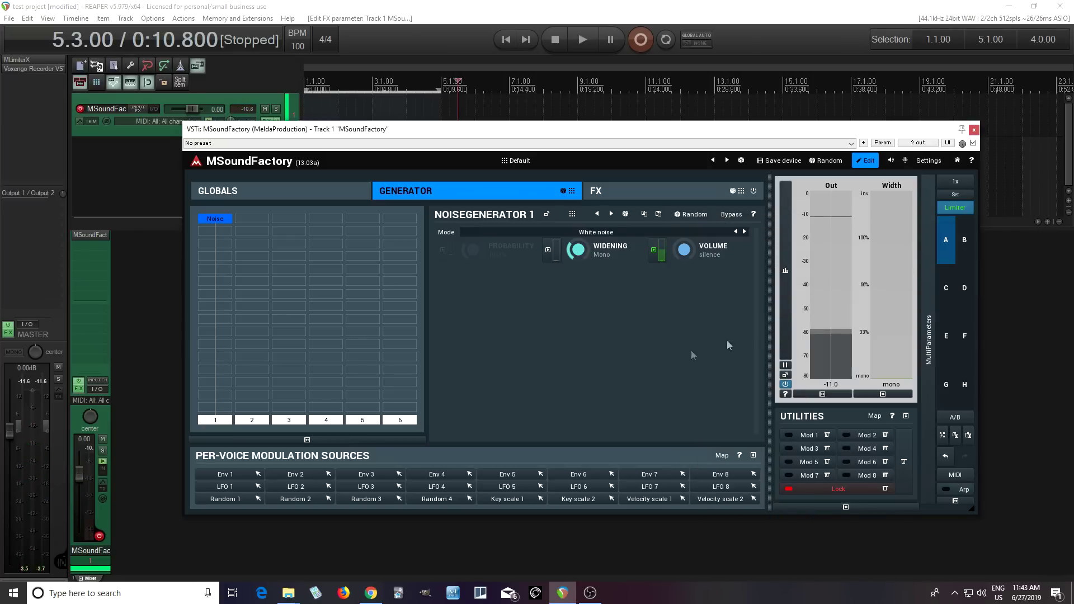
- Add a ModalFilter to an empty grid cell and load its All Harmonics preset (+15.60 dB output)
click(216, 269)
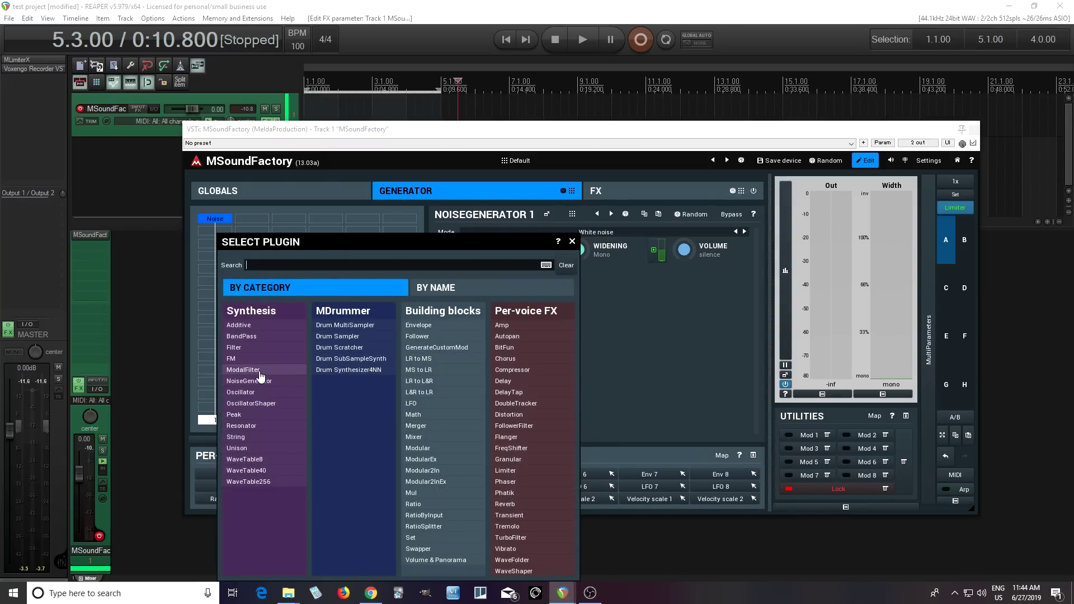
click(243, 370)
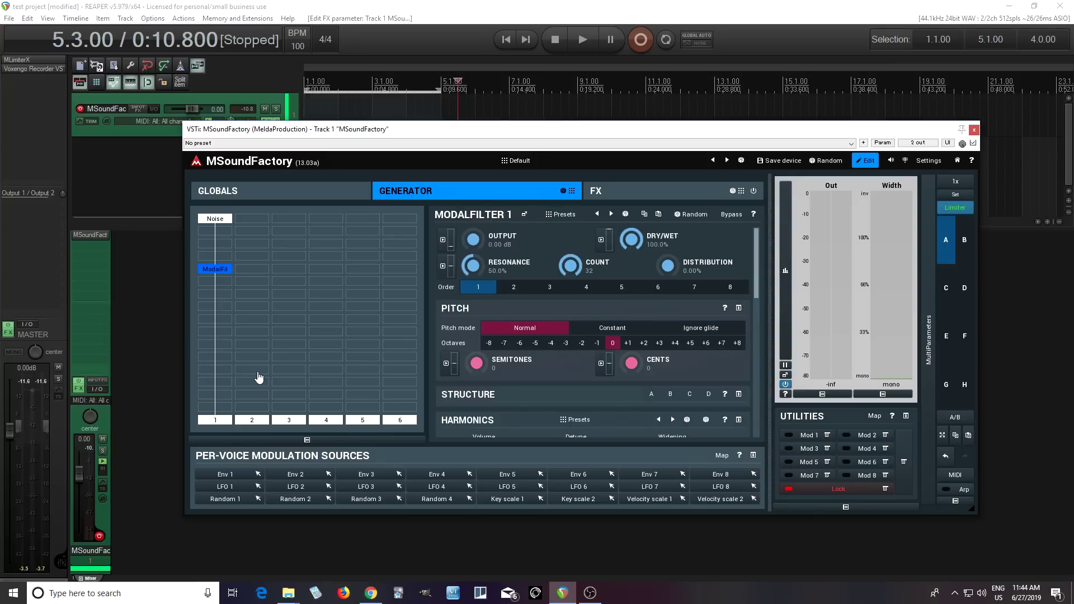
mouse_move(756, 280)
mouse_down()
mouse_move(761, 384)
mouse_move(758, 274)
mouse_up()
click(567, 215)
click(346, 392)
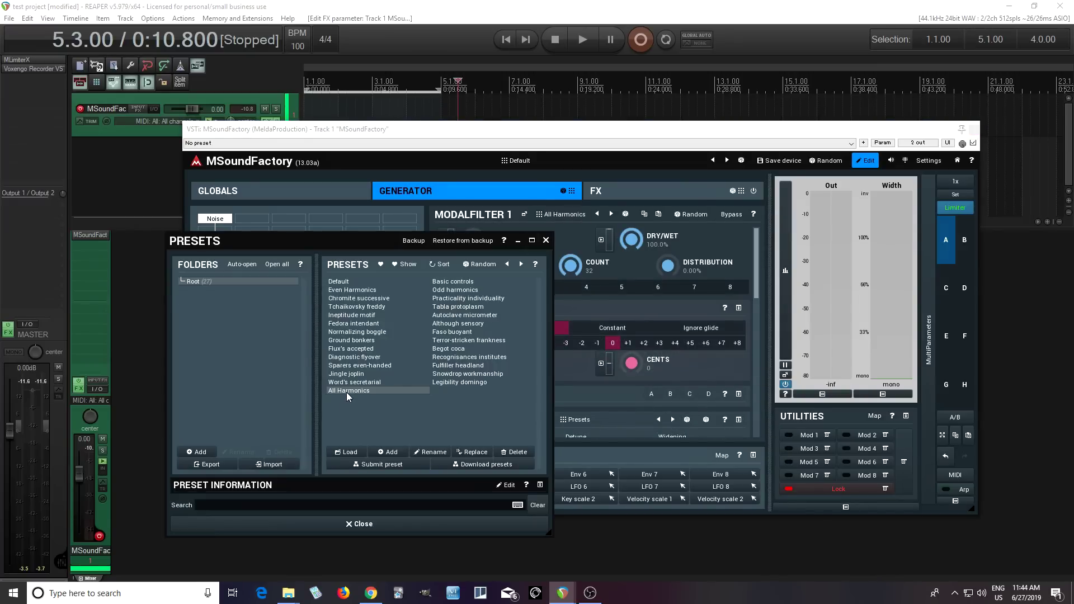
click(393, 524)
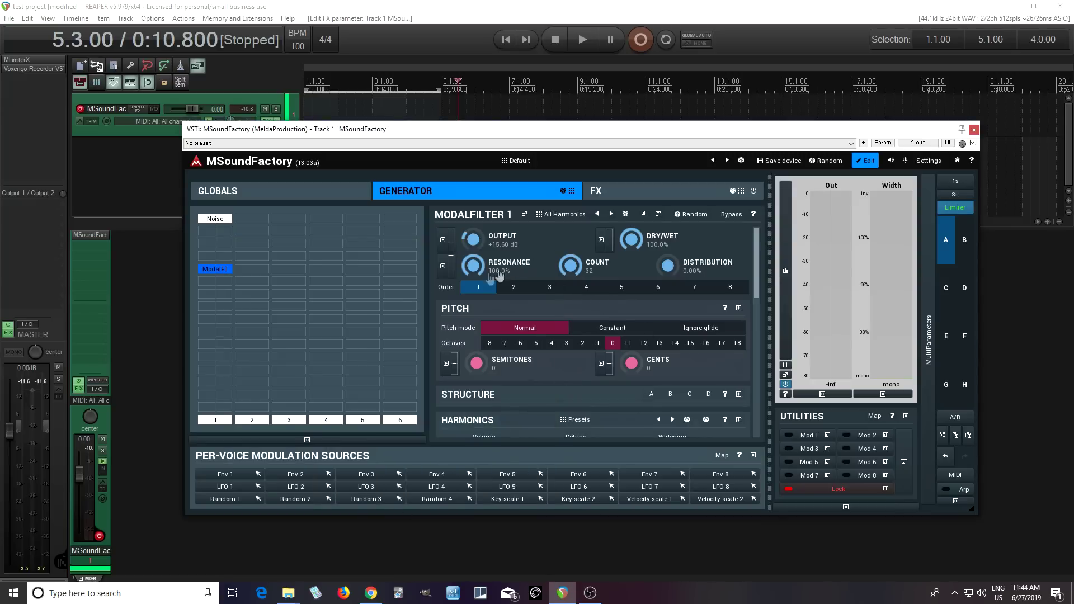
- Open the ModalFilter's Harmonic Structure A and bring up Analyze sample (threshold -60.80 dB, FFT 4096)
scroll(764, 280, down, 5)
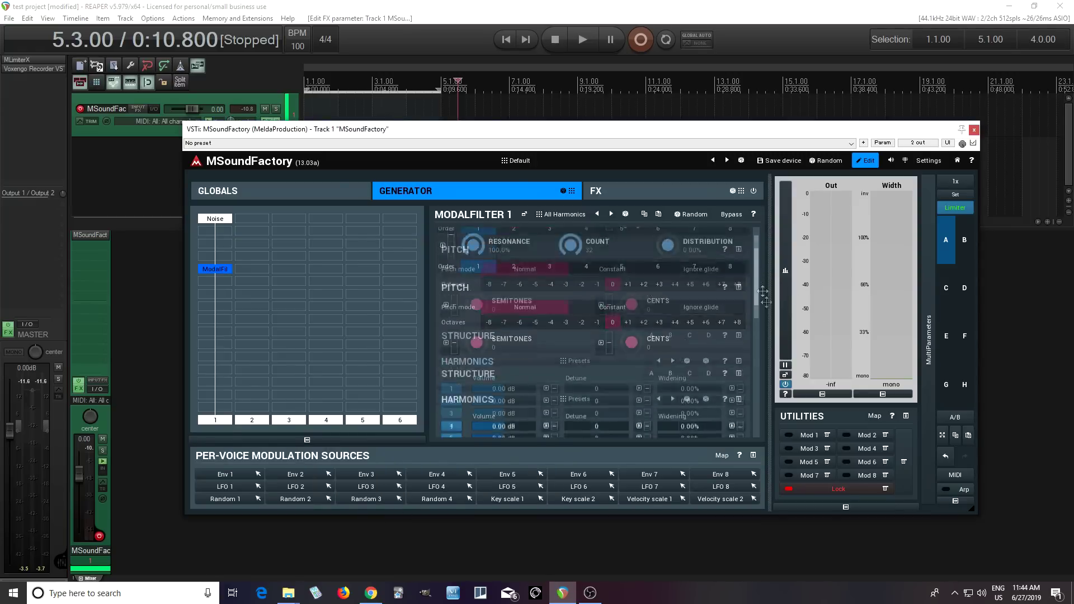
scroll(765, 263, up, 5)
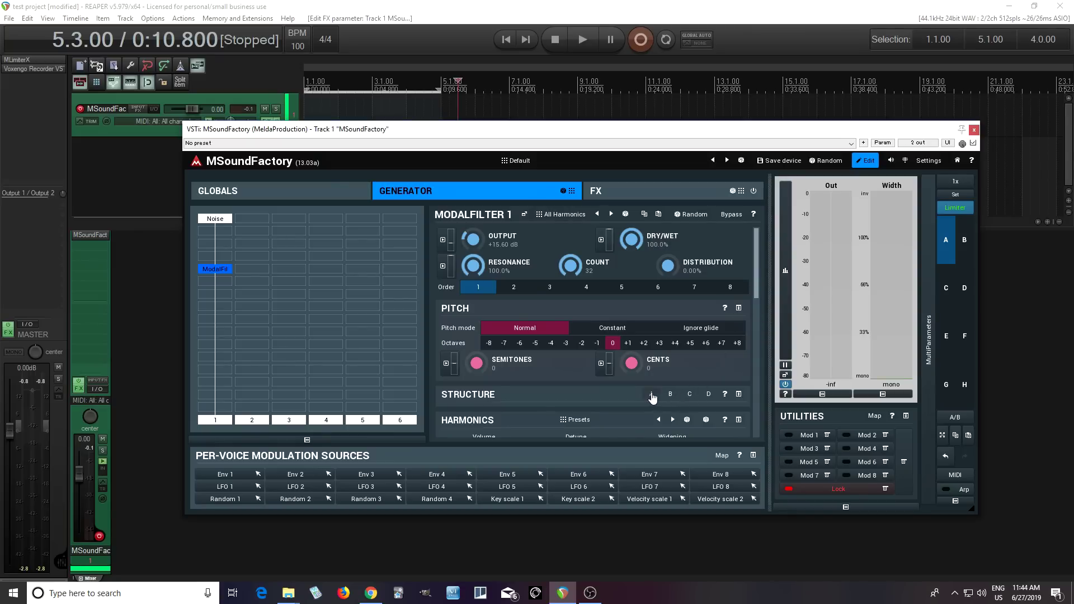
click(738, 394)
scroll(757, 282, down, 1)
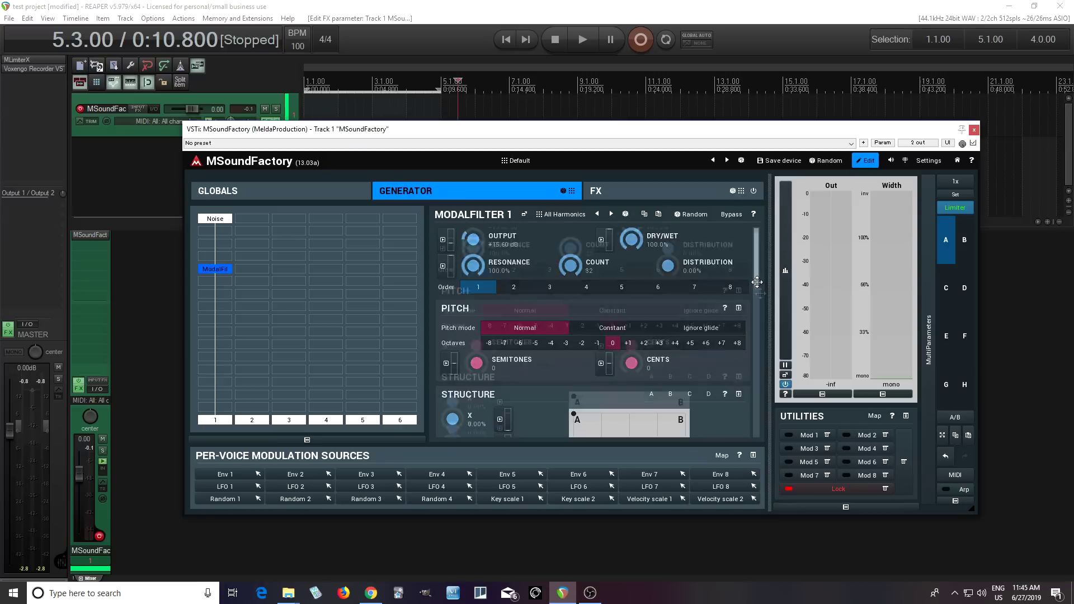
click(738, 329)
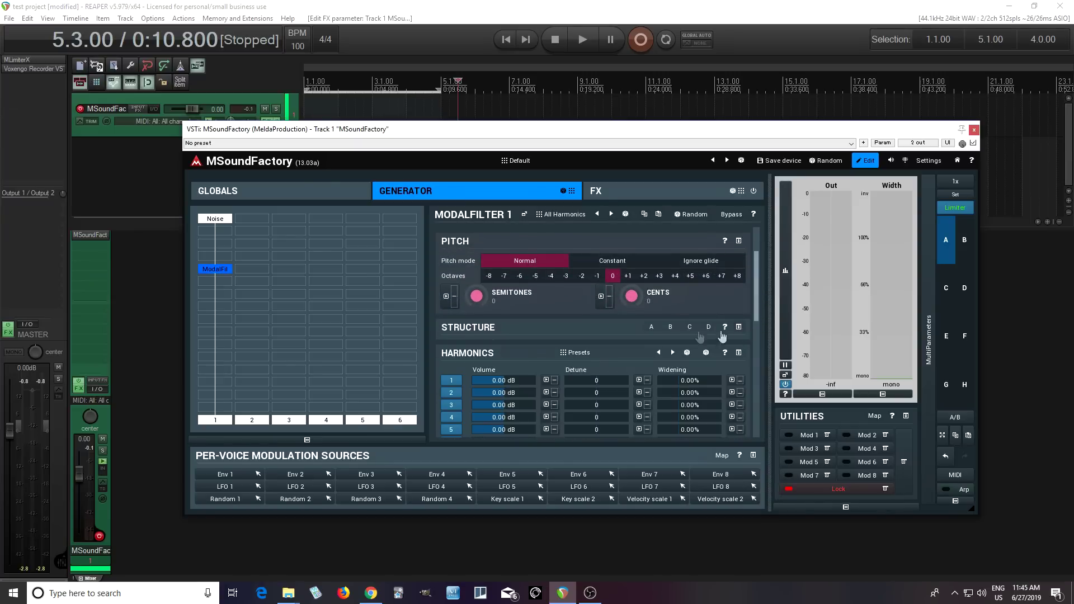
click(651, 327)
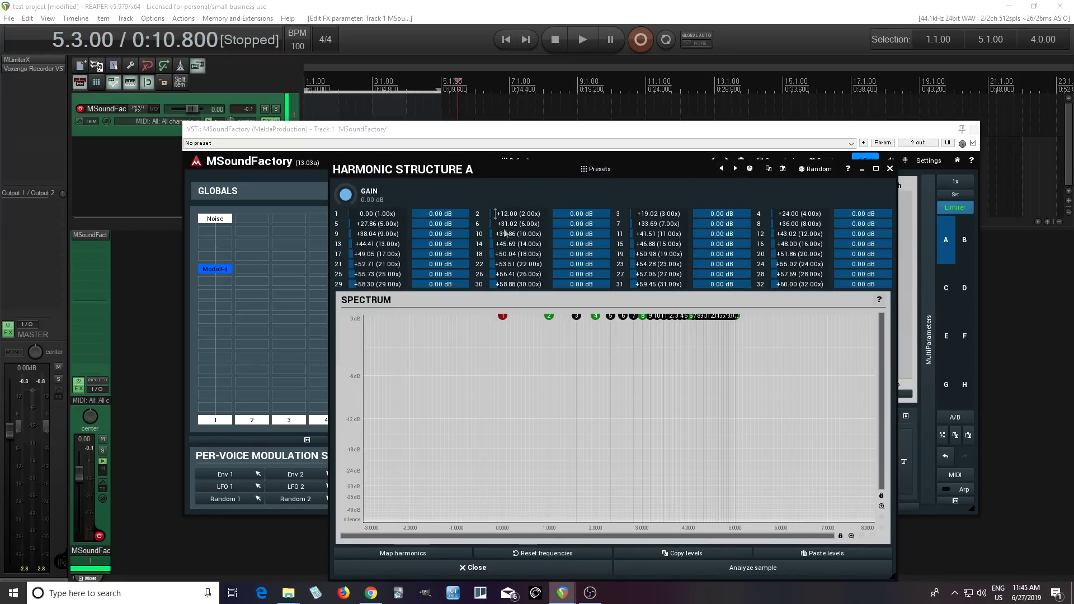
drag(448, 174, 424, 140)
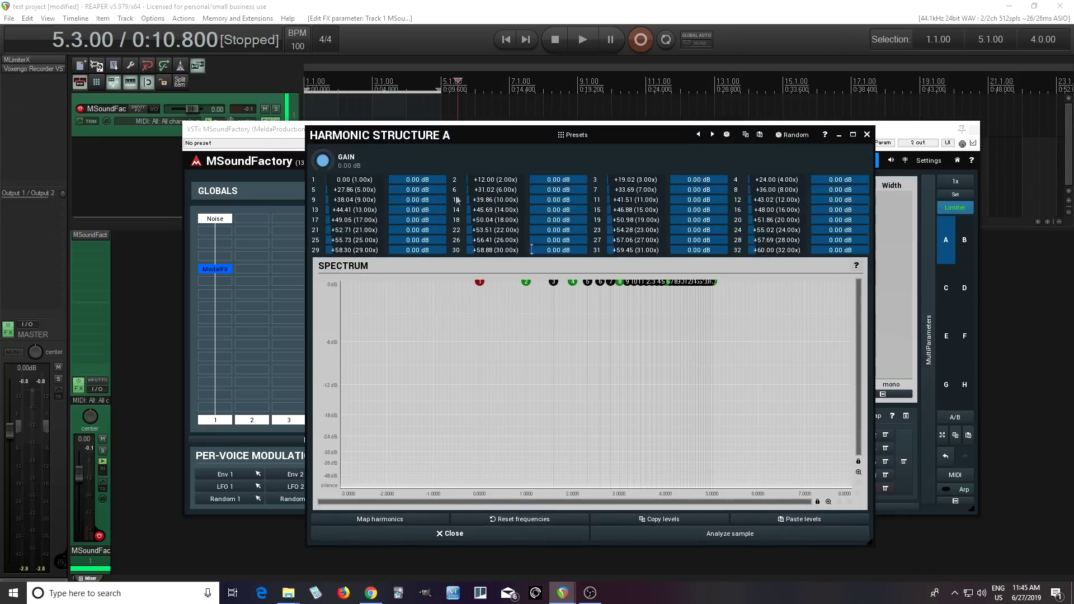
click(736, 534)
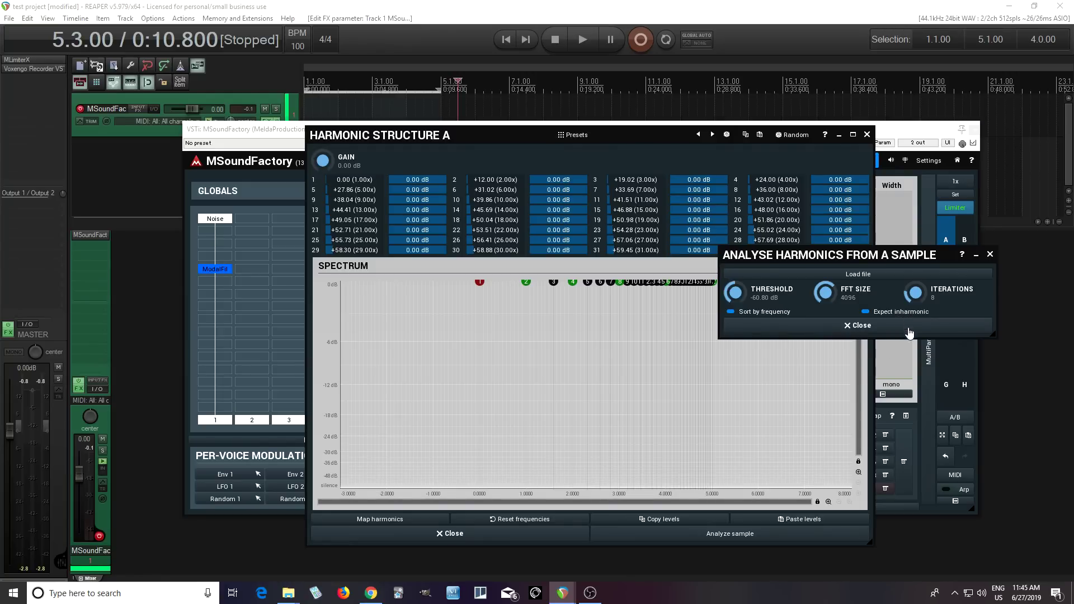
- Load Taiko Hit-1.wav from the orchestral/taikos folder into the harmonic analysis
click(847, 275)
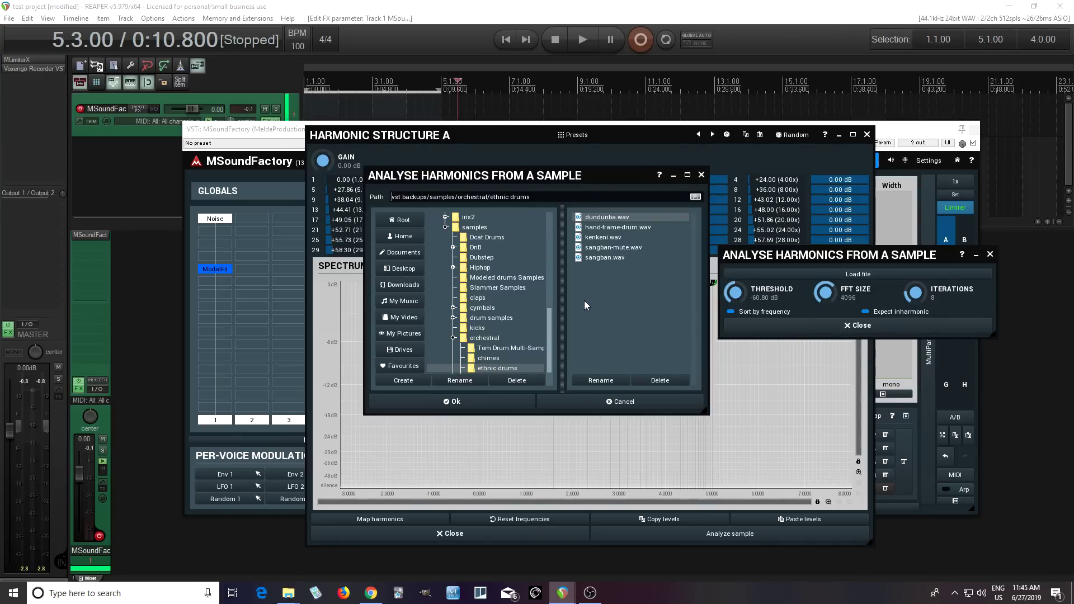
scroll(537, 339, down, 2)
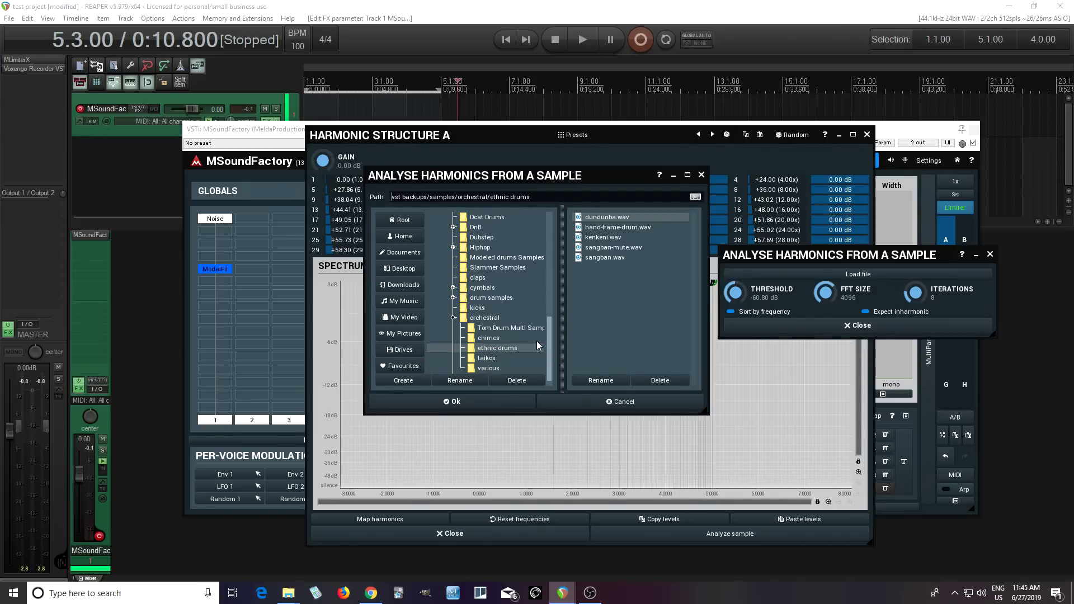
click(493, 348)
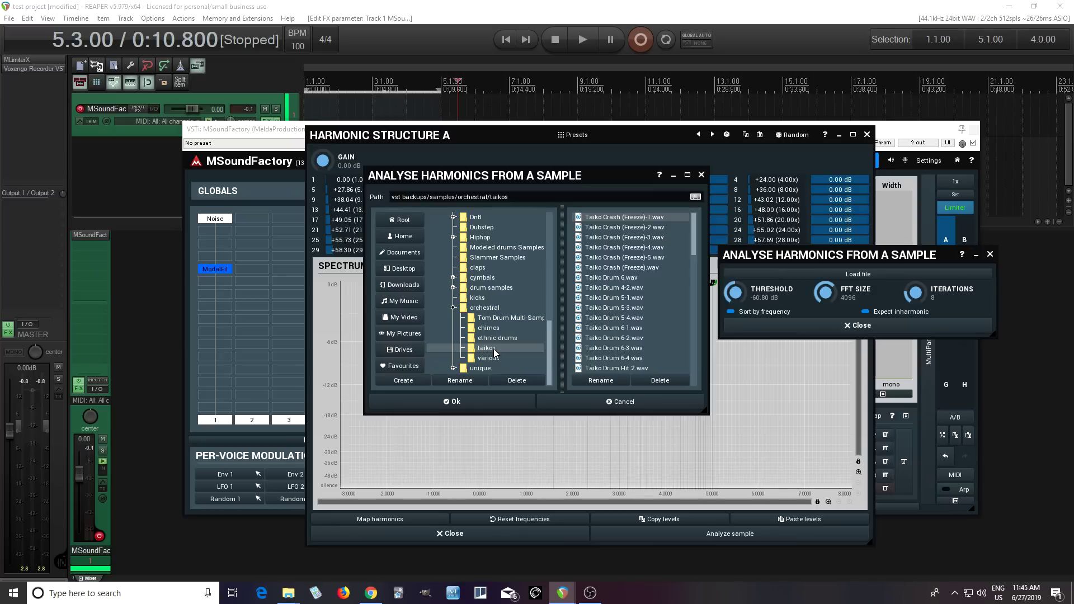
scroll(661, 305, down, 5)
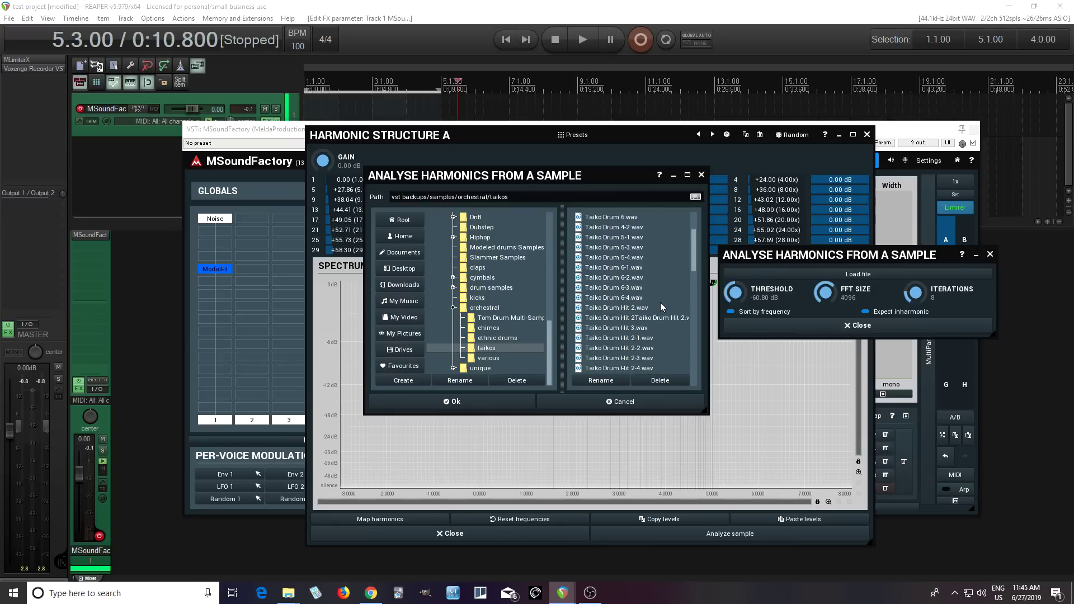
scroll(660, 302, down, 5)
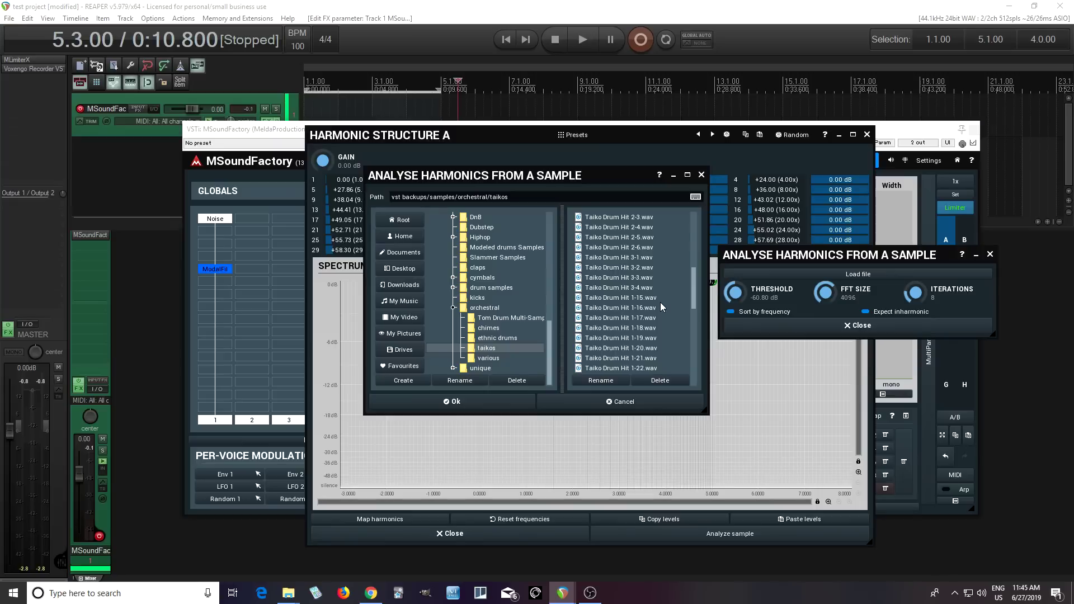
scroll(660, 302, down, 4)
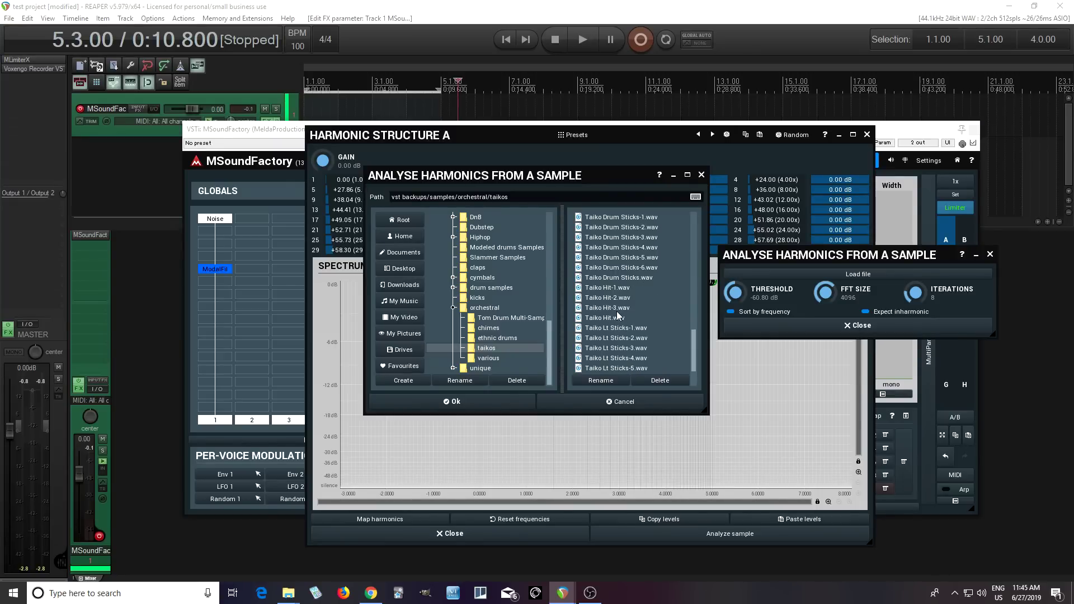
click(625, 289)
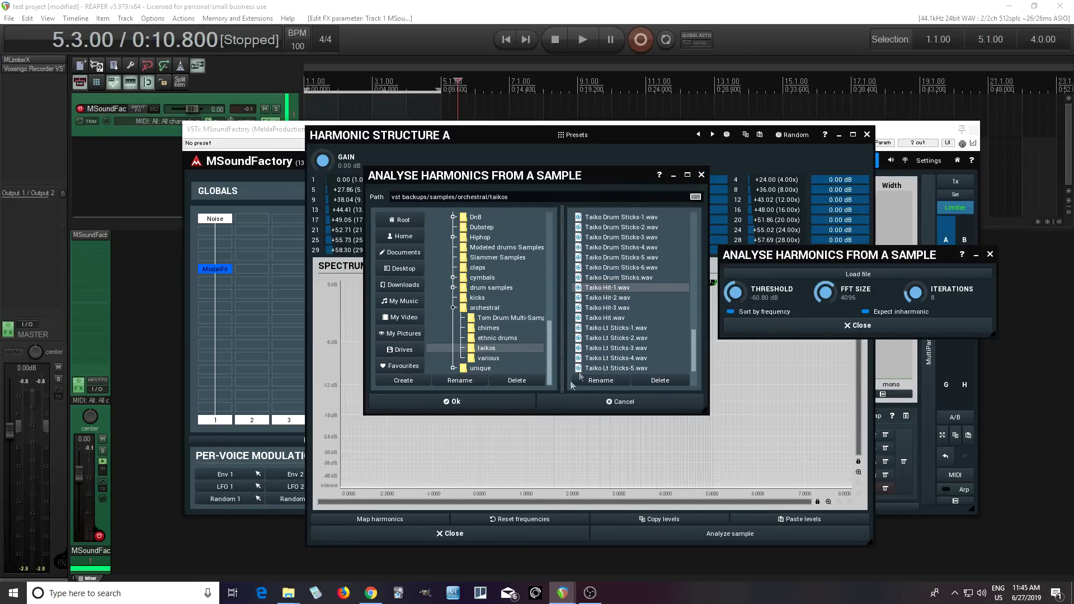
click(518, 402)
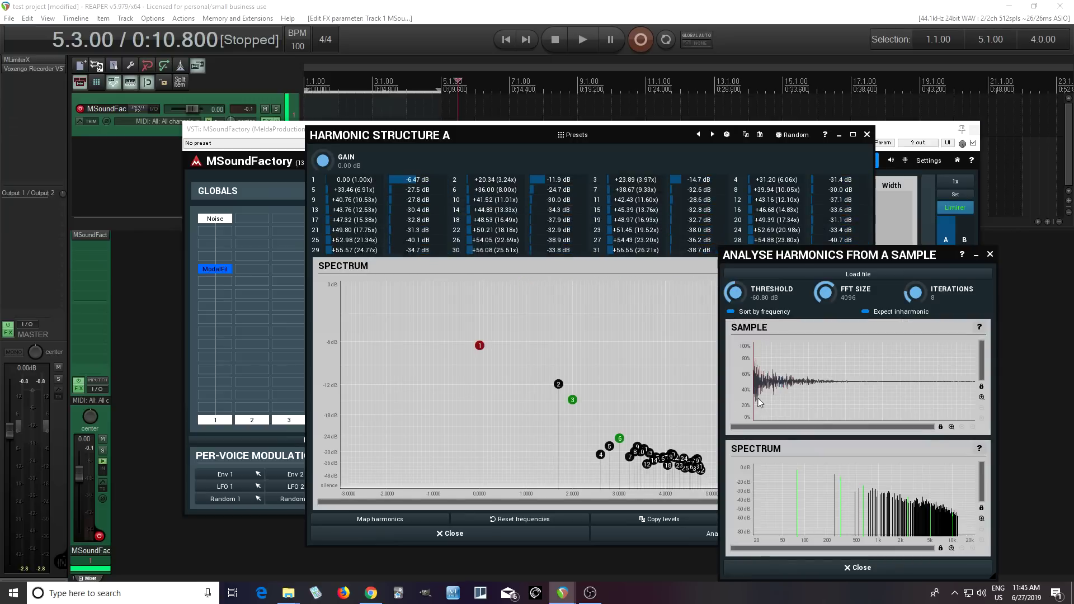
- Shift the analysis start point to 1.5% and close both harmonic editors
drag(754, 395, 755, 395)
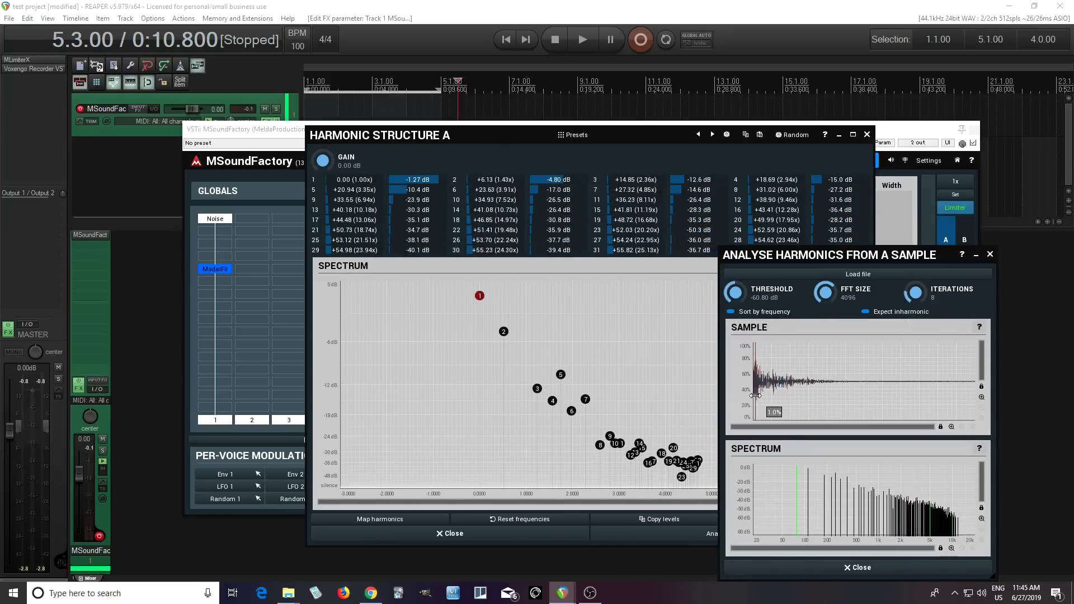
drag(755, 395, 755, 396)
click(858, 568)
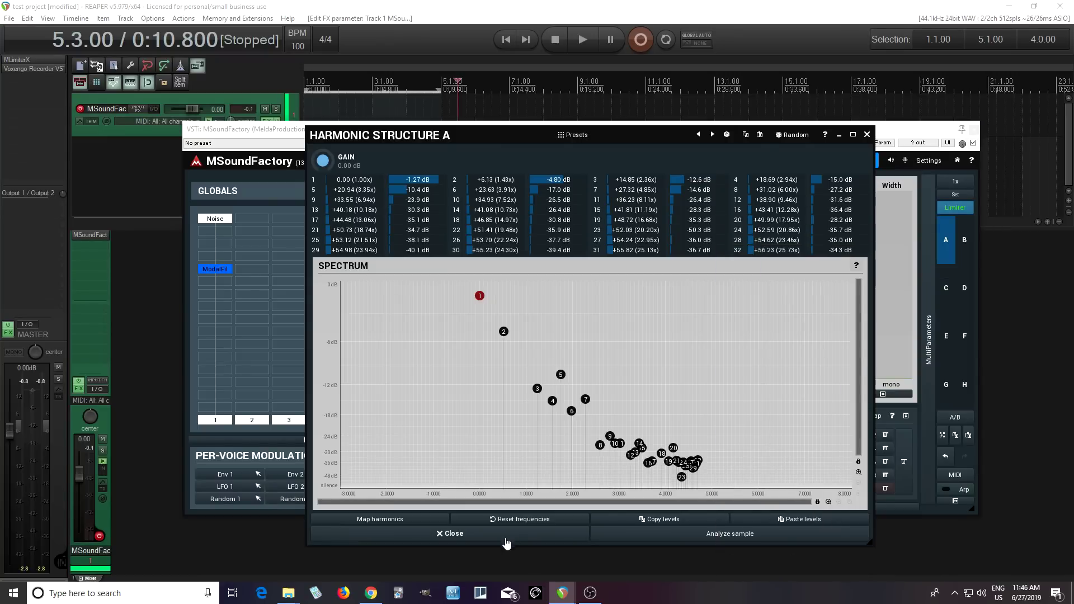
click(453, 534)
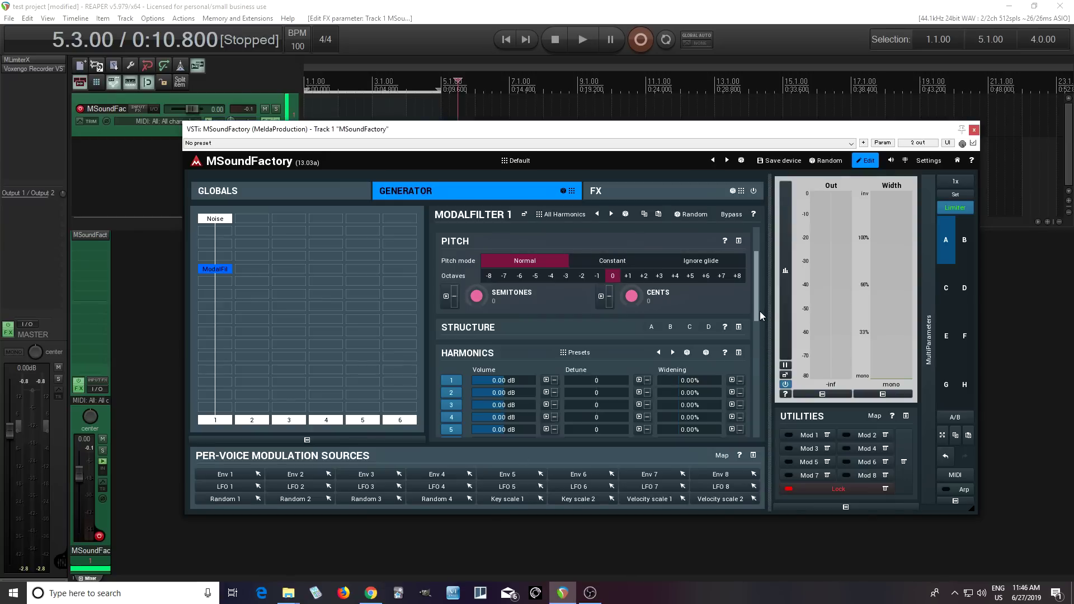
- Raise ModalFilter 1's output to +34.40 dB and lower its resonance to 23.6%
scroll(759, 309, up, 1)
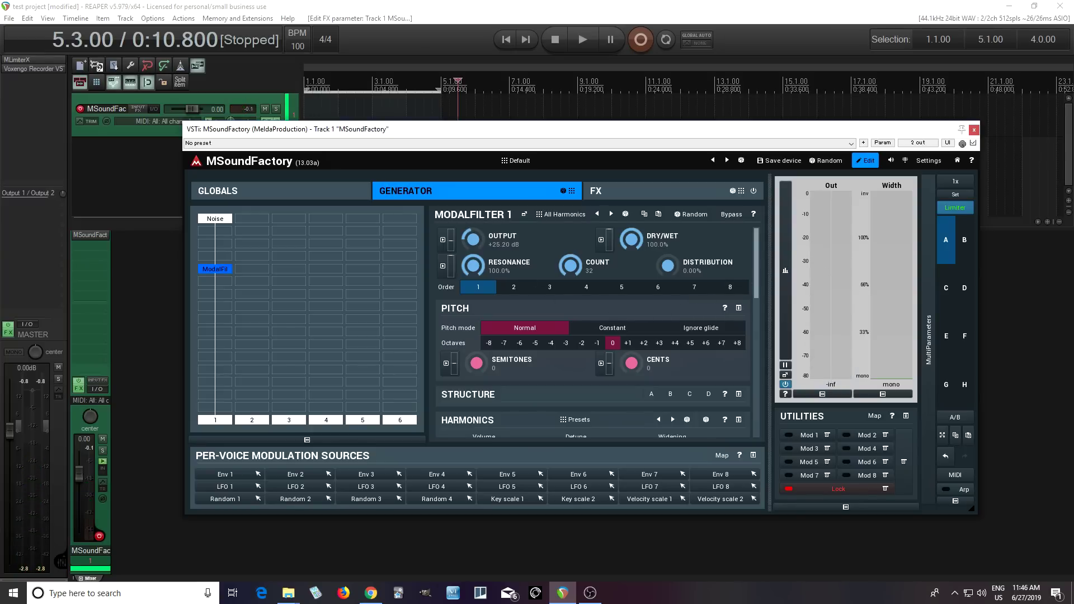
drag(481, 249, 481, 245)
drag(477, 265, 477, 306)
- Insert an LP 24 Filter under the noise, disable its amp stage, and raise frequency to +6.21 octaves
click(222, 235)
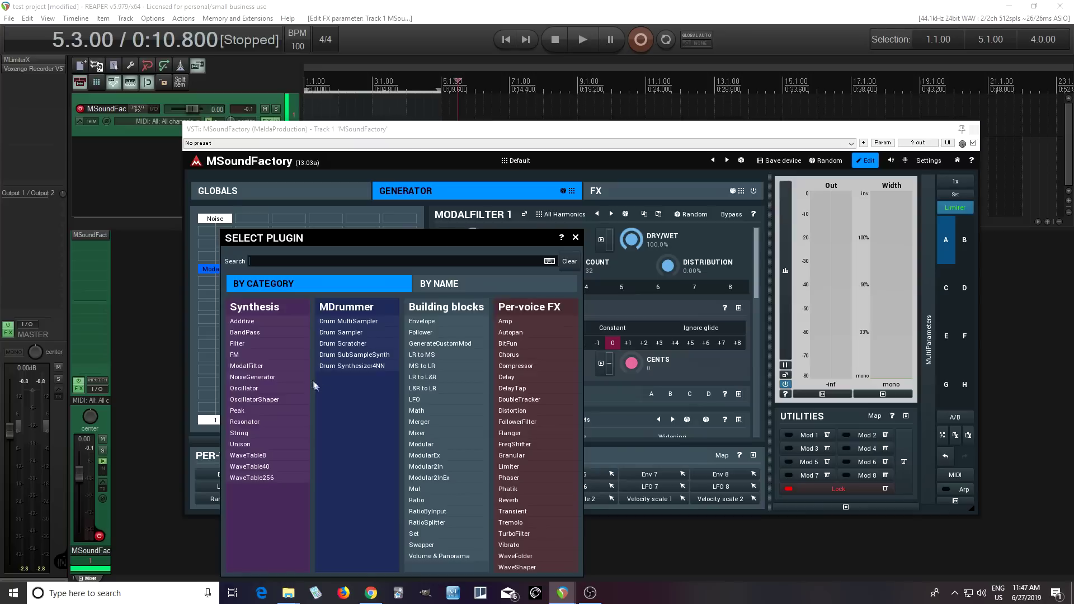
click(264, 349)
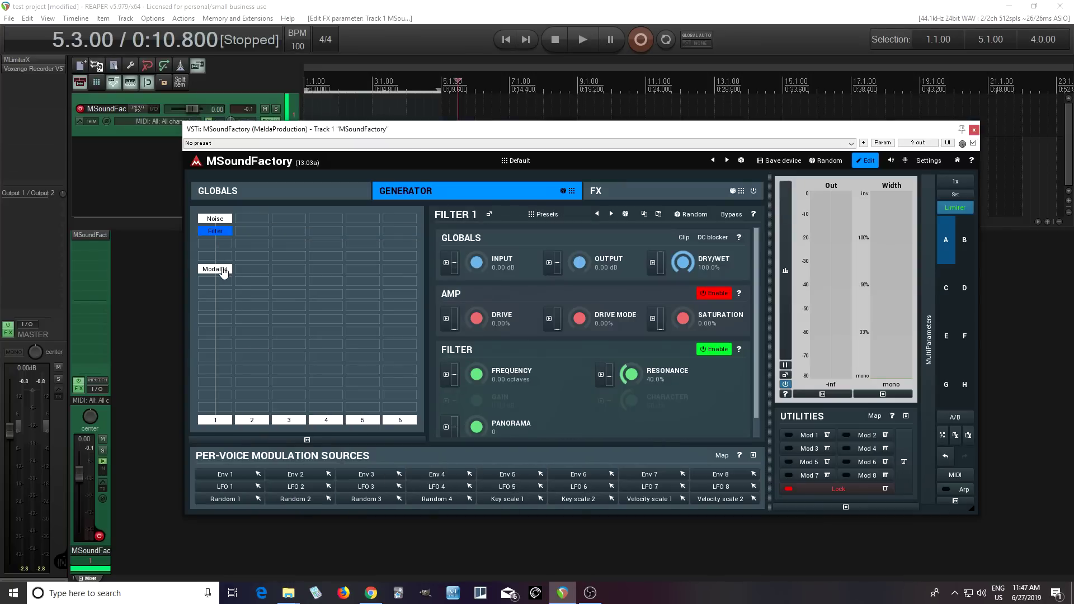
click(717, 297)
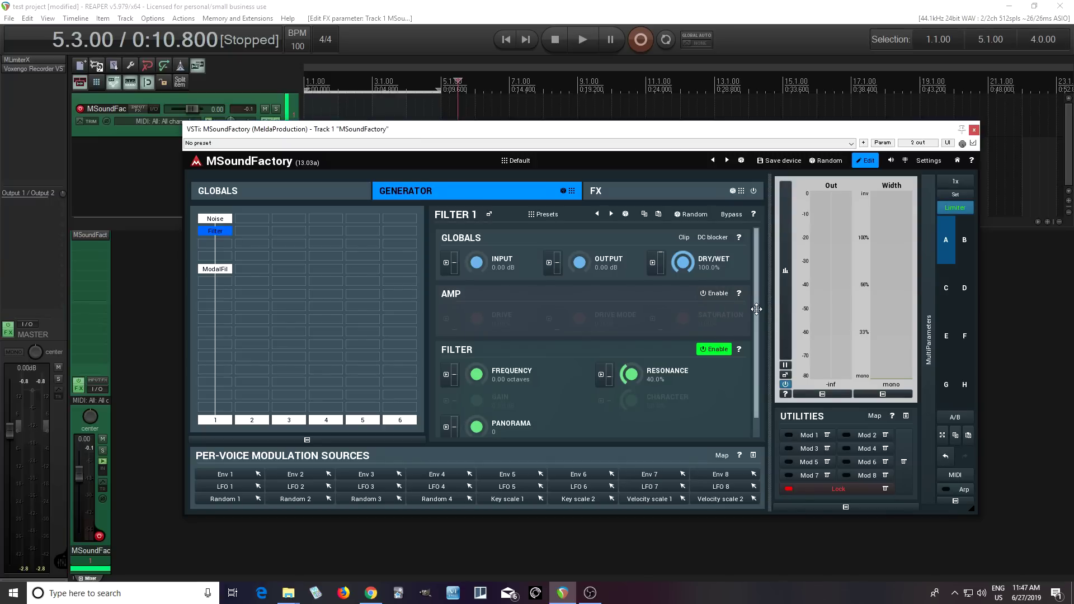
scroll(758, 335, down, 1)
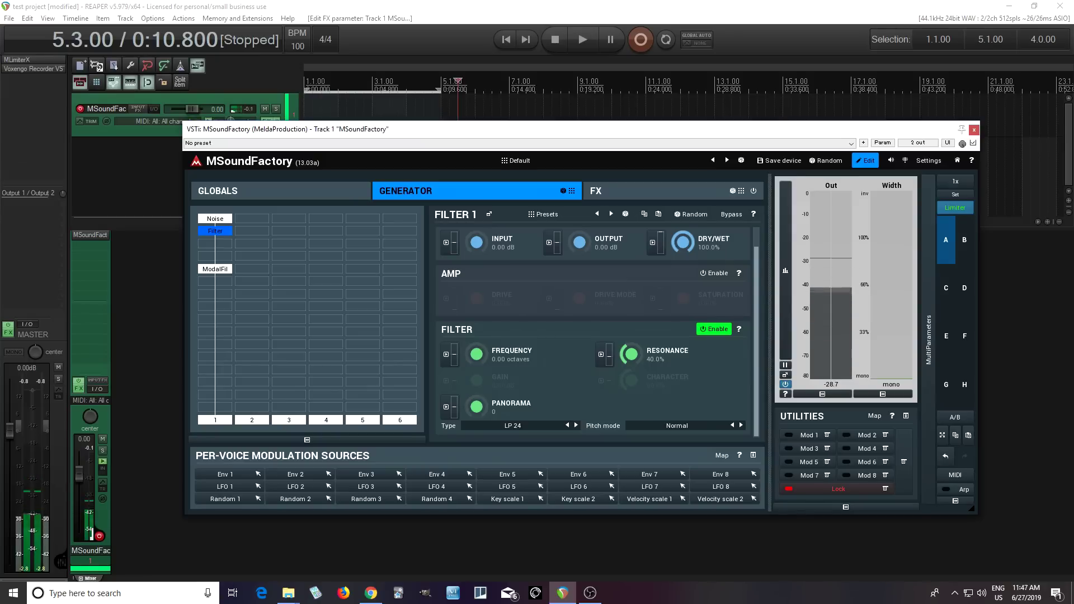
mouse_move(476, 354)
mouse_down()
mouse_move(476, 317)
mouse_move(477, 357)
mouse_up()
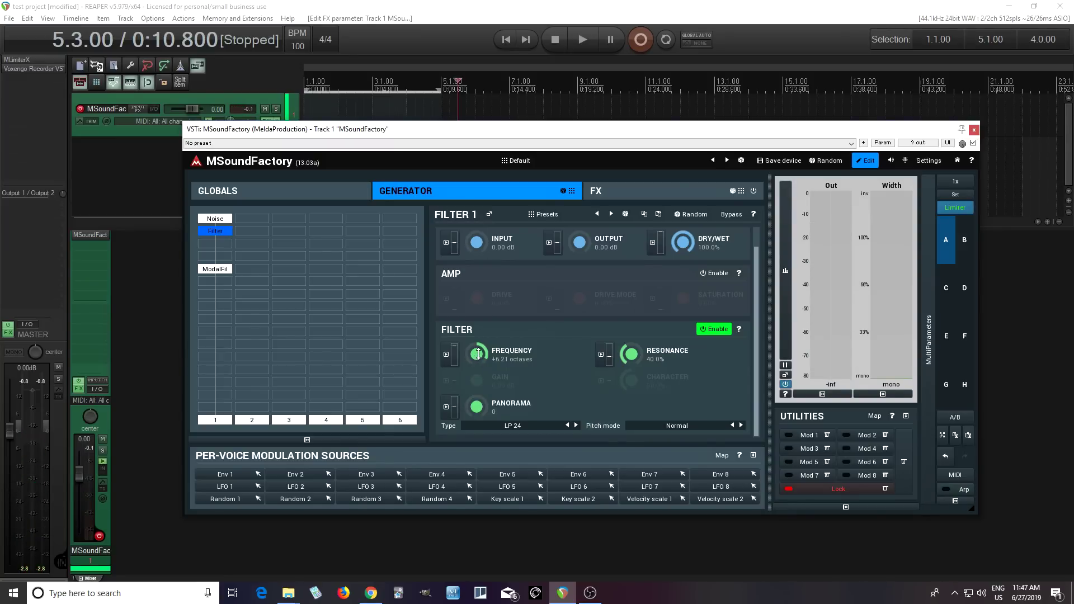
- Enter an exact filter frequency of +0.50 octaves
double_click(477, 354)
right_click(475, 354)
click(445, 475)
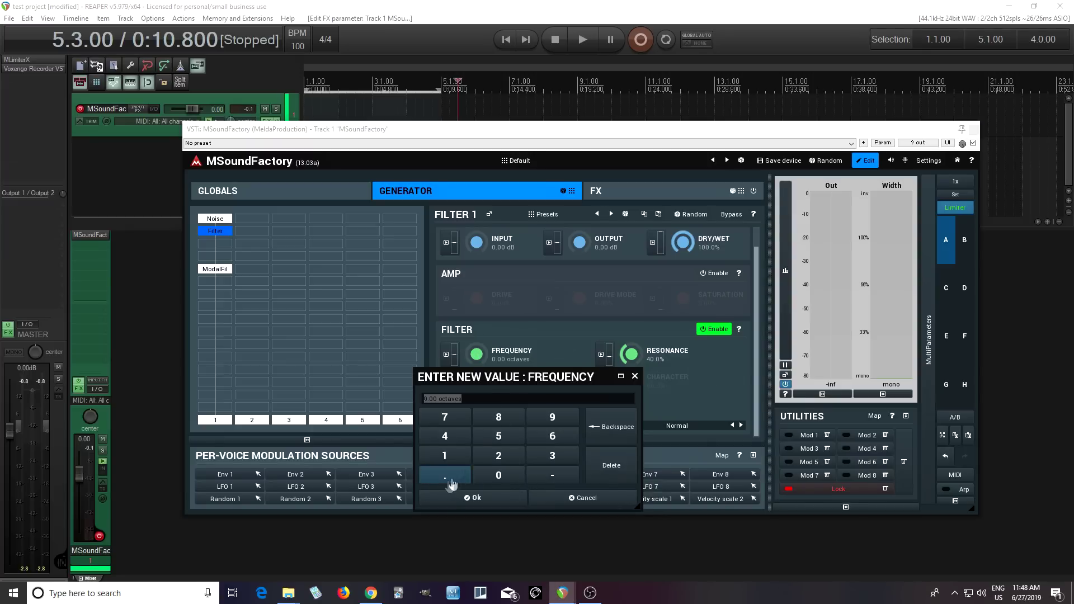
click(498, 435)
click(500, 500)
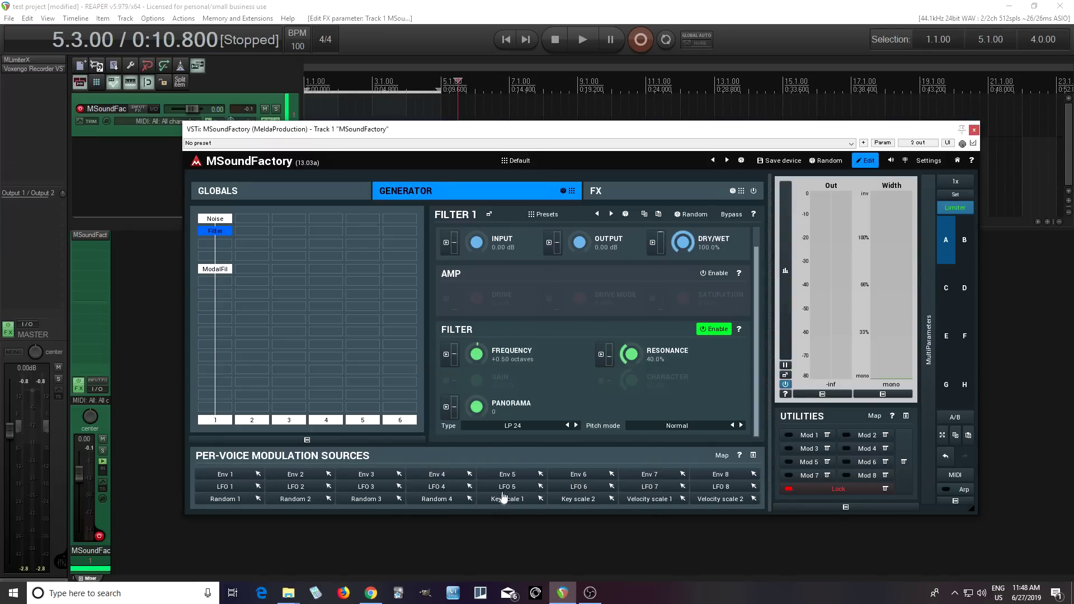
- Assign Env 2 as the filter frequency's slot A modulation source
click(446, 355)
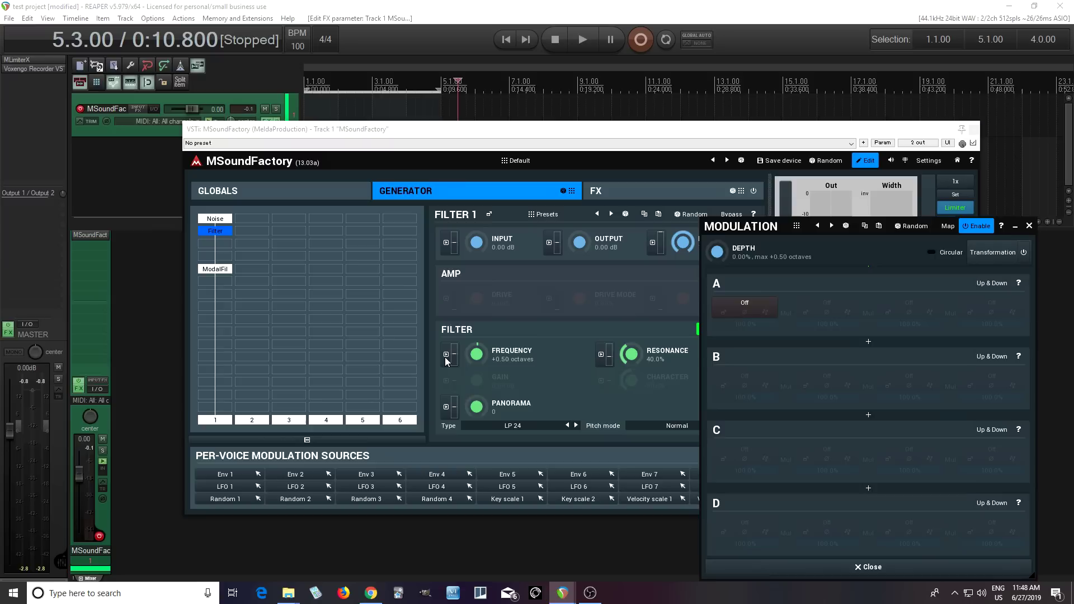
click(734, 303)
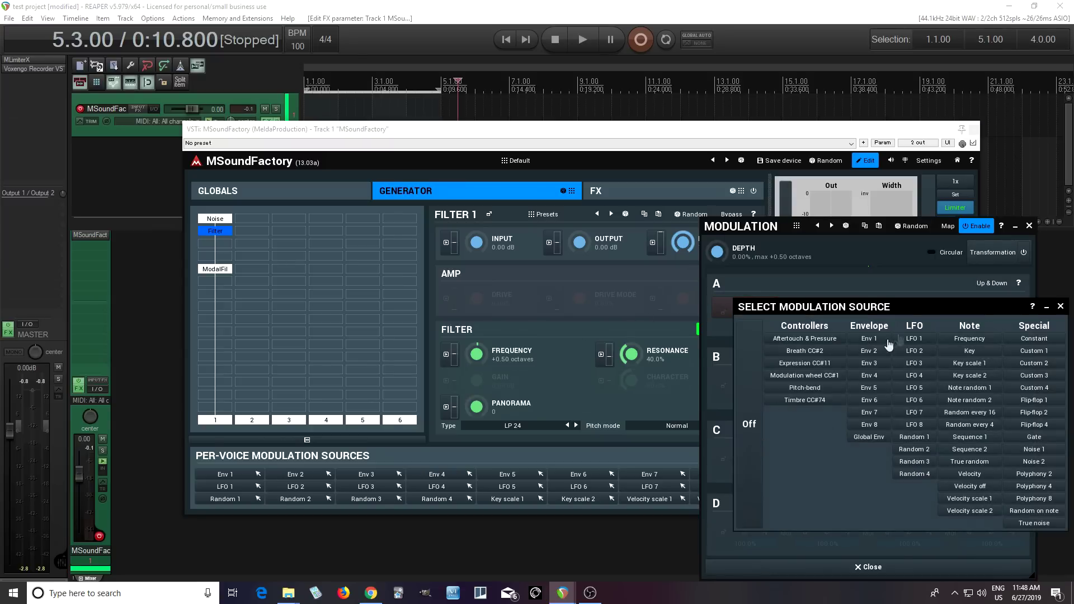
click(874, 354)
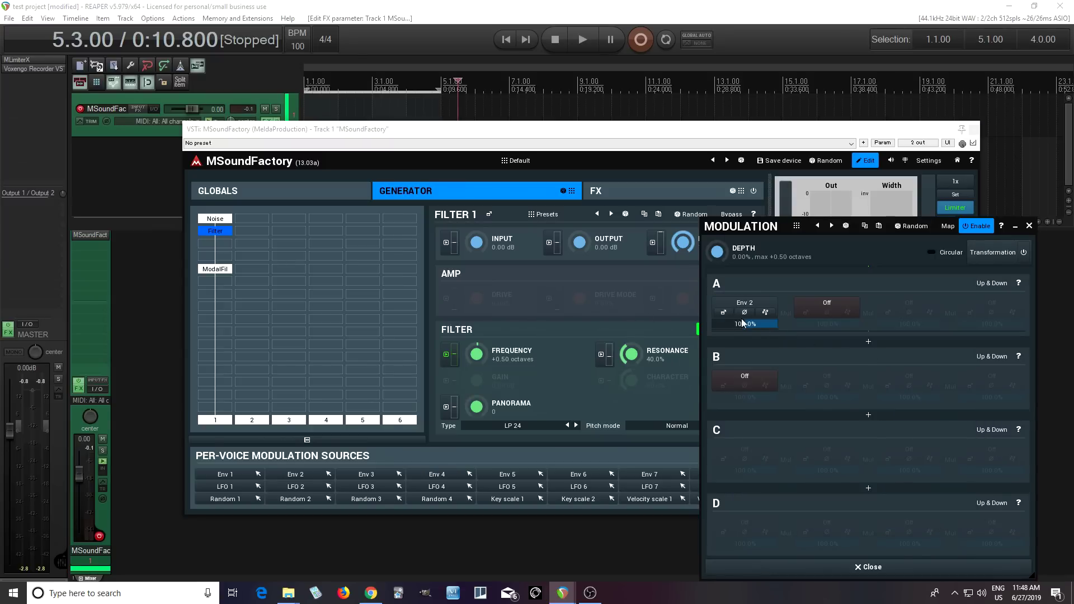
click(723, 323)
- Give Env 2 0 ms attack, silent sustain and a slightly longer decay, at 32.00% depth
double_click(465, 351)
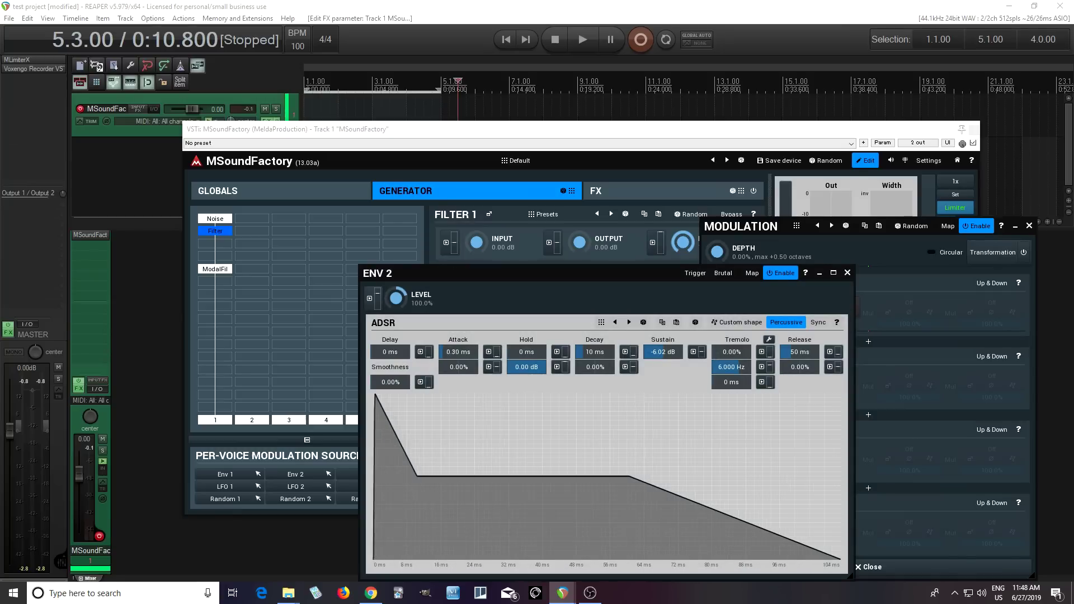
drag(667, 352, 675, 374)
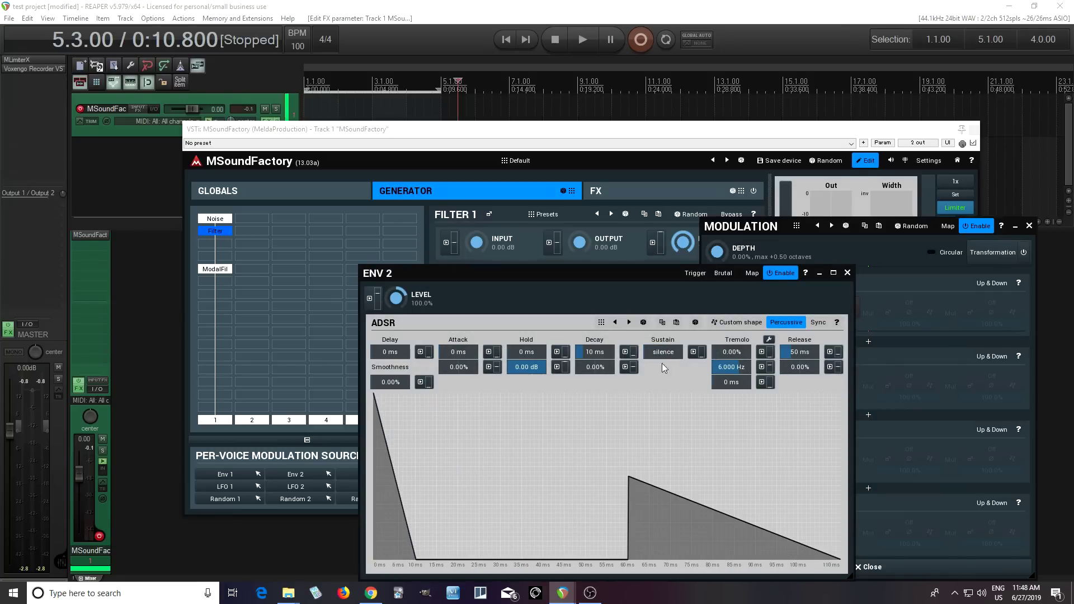
drag(595, 351, 595, 386)
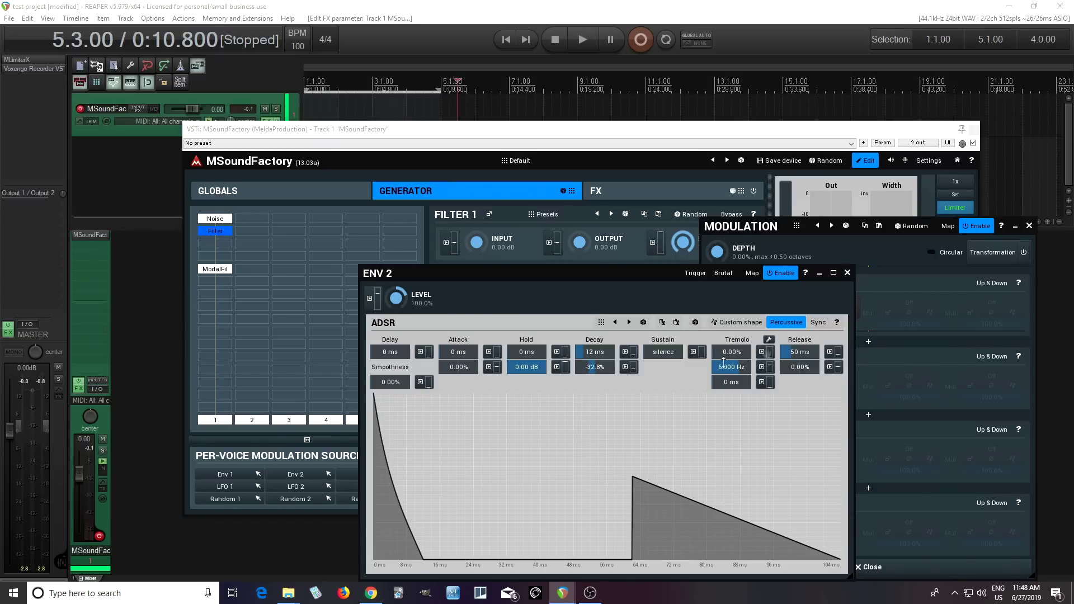
click(847, 273)
mouse_move(723, 261)
mouse_down()
mouse_move(723, 238)
mouse_move(718, 248)
mouse_up()
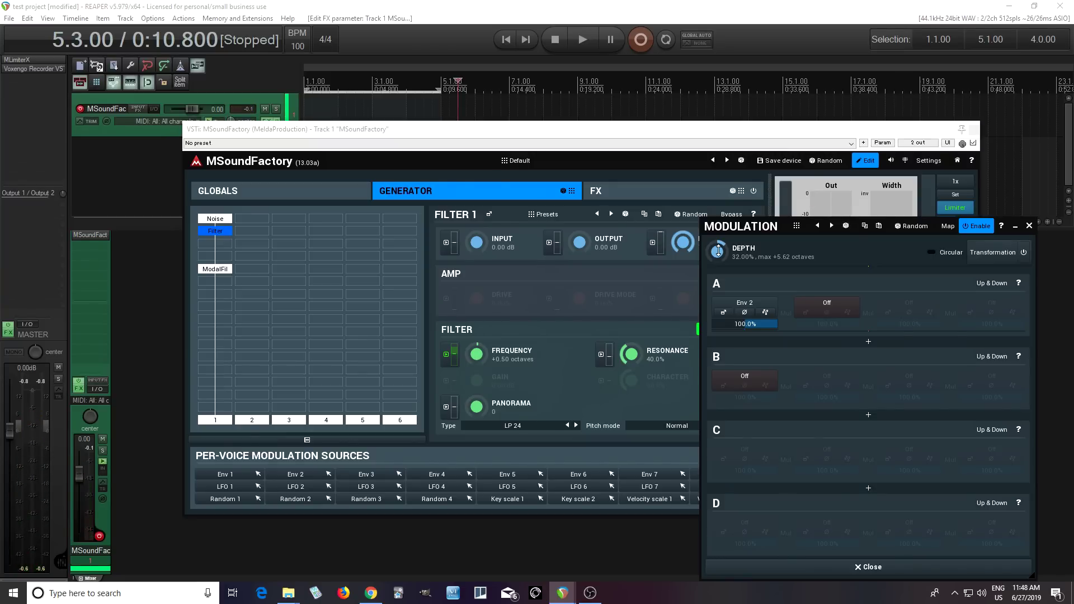
click(1030, 226)
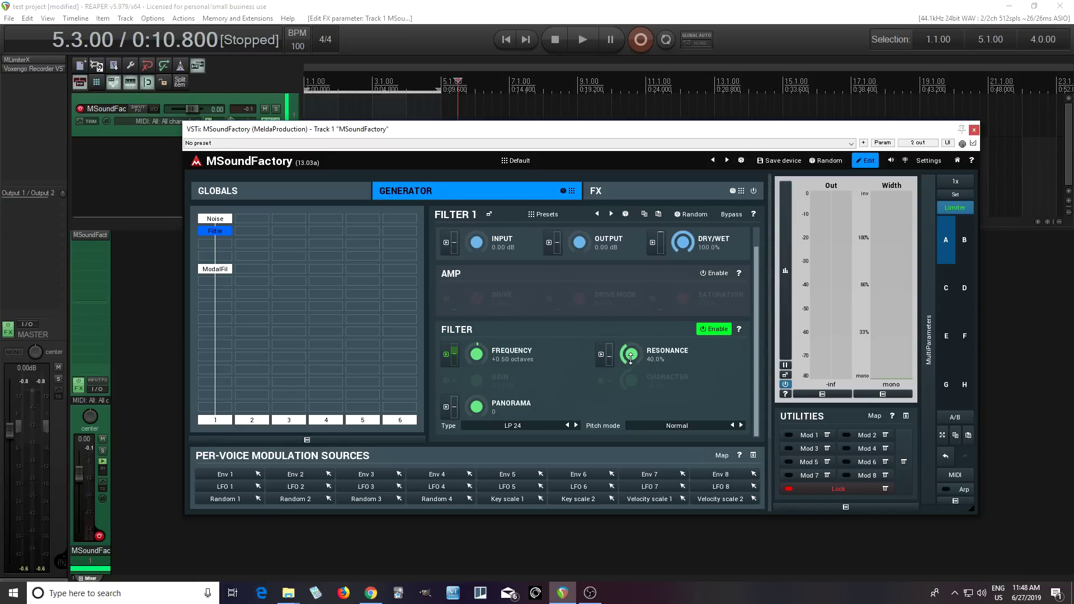
mouse_move(630, 358)
mouse_down()
mouse_move(631, 391)
mouse_move(630, 338)
mouse_move(631, 358)
mouse_up()
click(300, 200)
- Flatten the velocity response curve to full level in Advanced Settings
click(424, 293)
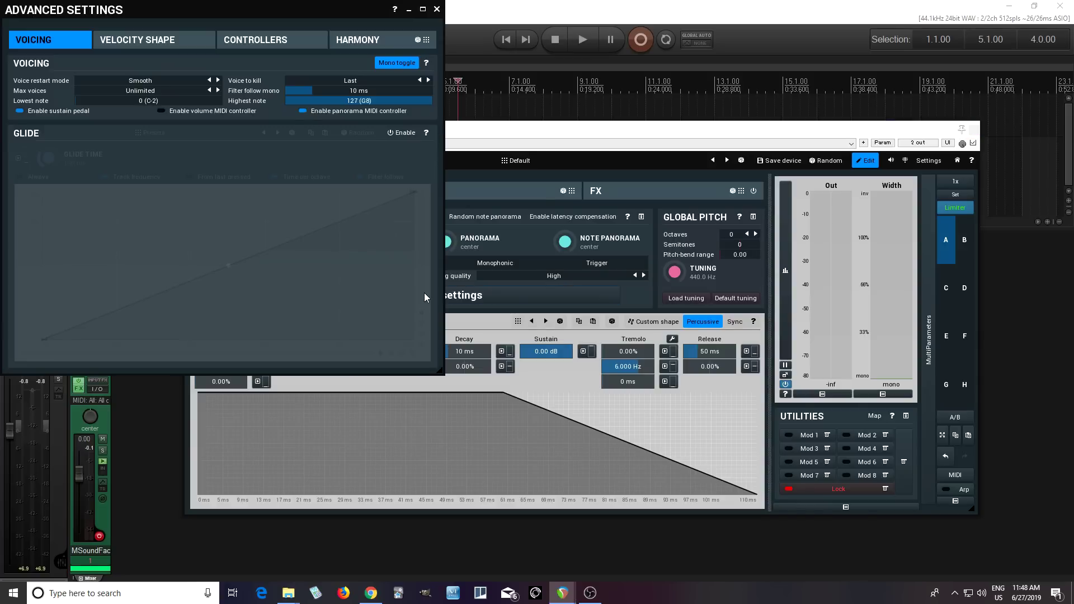
click(180, 45)
drag(37, 343, 12, 106)
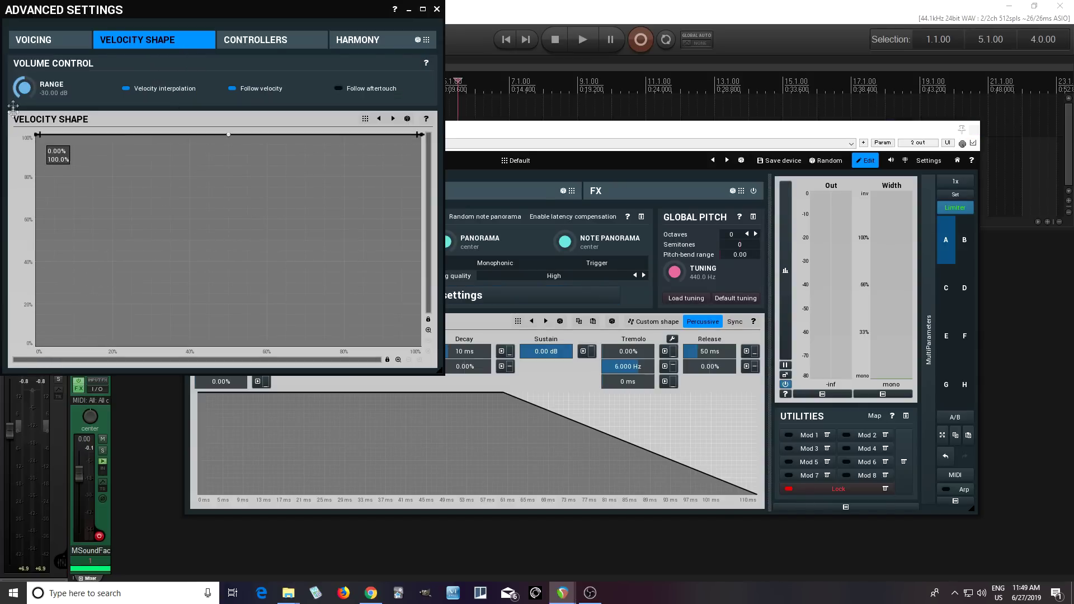
- Lower Filter 1's resonance to 14.4% on the generator page
click(437, 9)
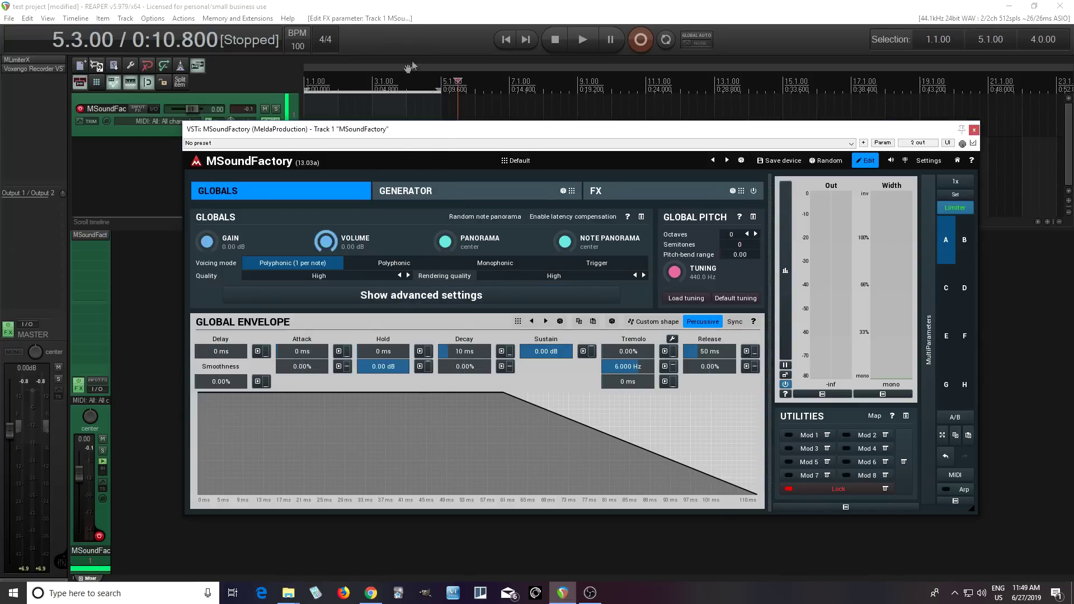
click(427, 193)
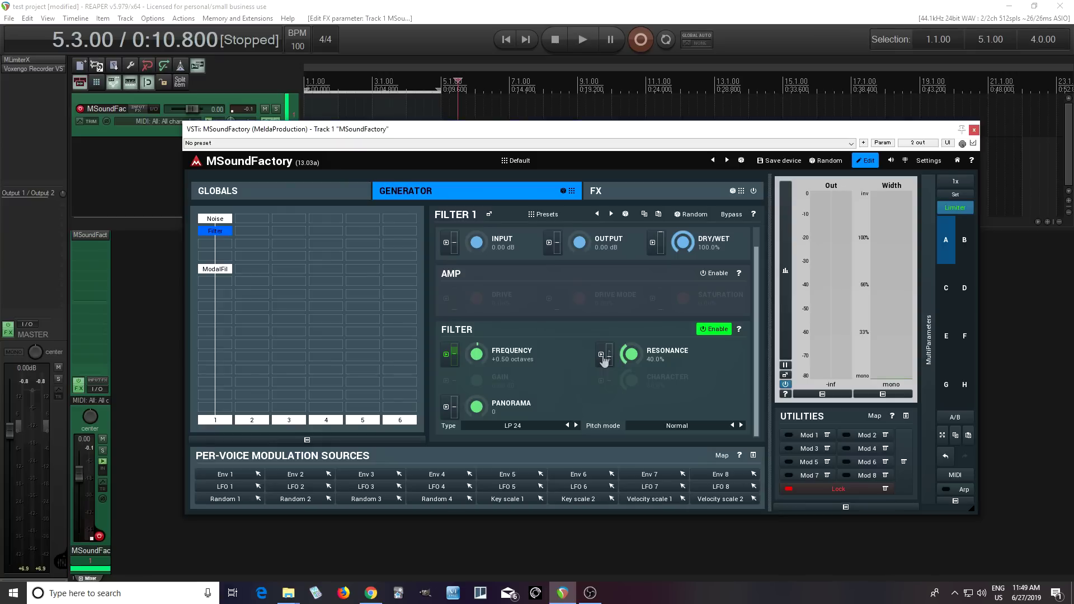
drag(630, 353, 631, 363)
- Reset Filter 1 resonance and modulate it by note Velocity in slot A at about 23% depth
double_click(634, 353)
drag(603, 362, 603, 374)
click(603, 365)
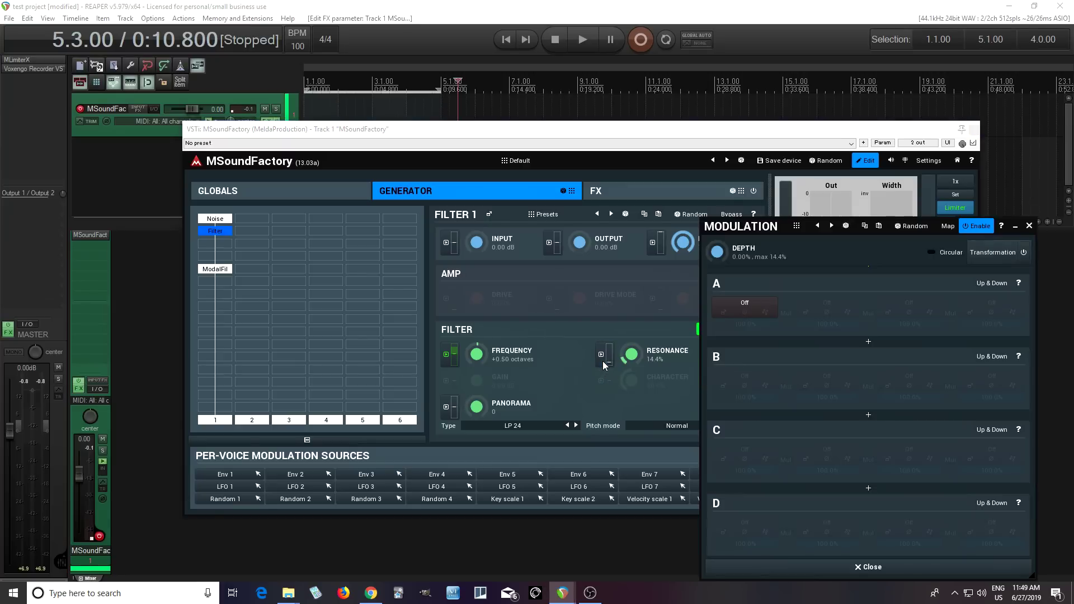
click(733, 307)
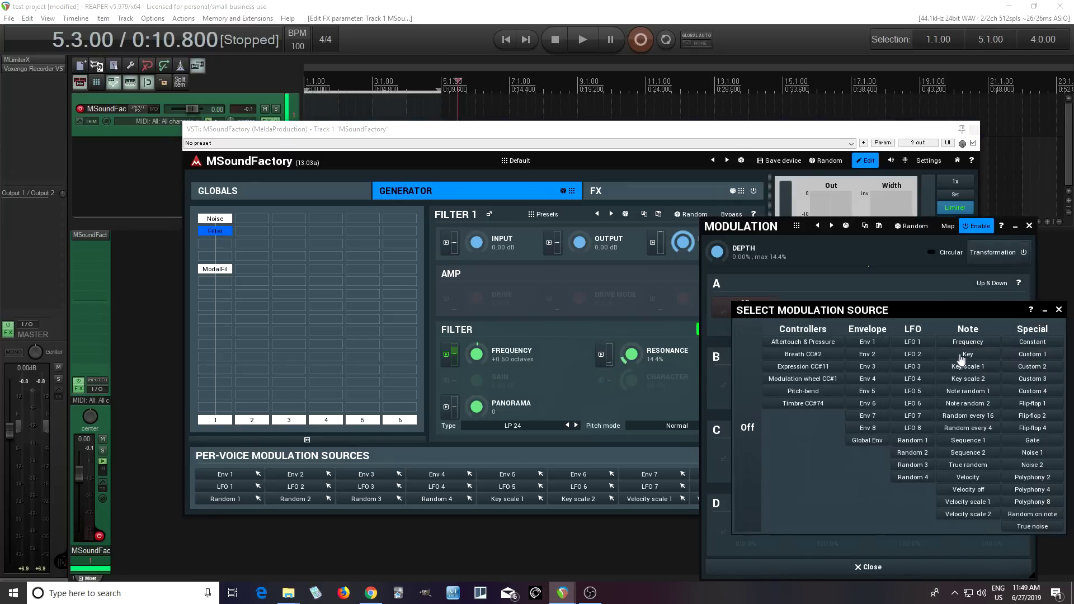
click(968, 478)
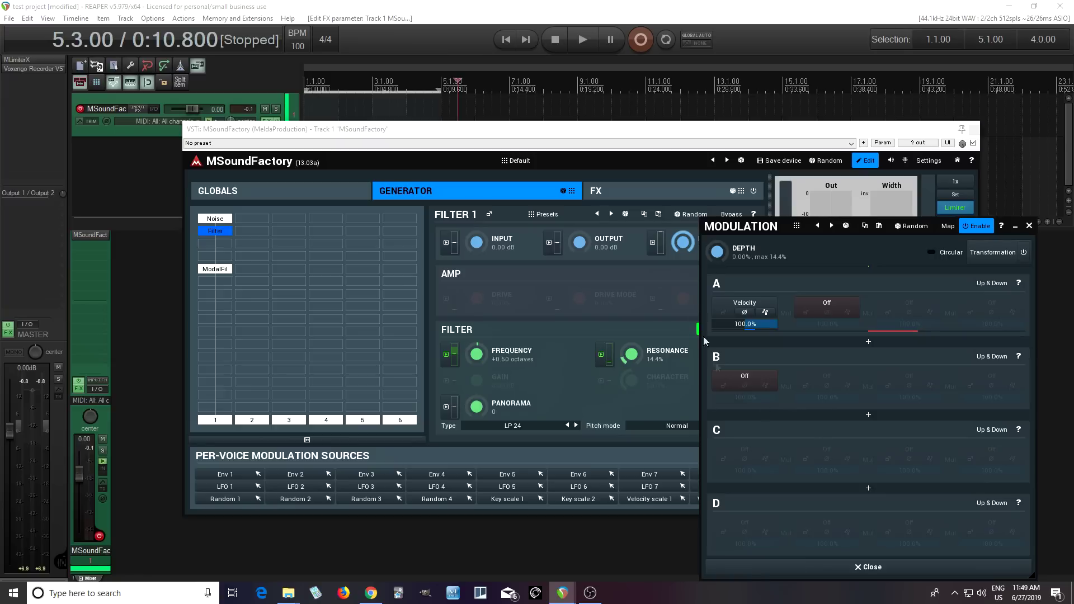
drag(716, 253, 716, 228)
drag(725, 253, 724, 249)
click(873, 569)
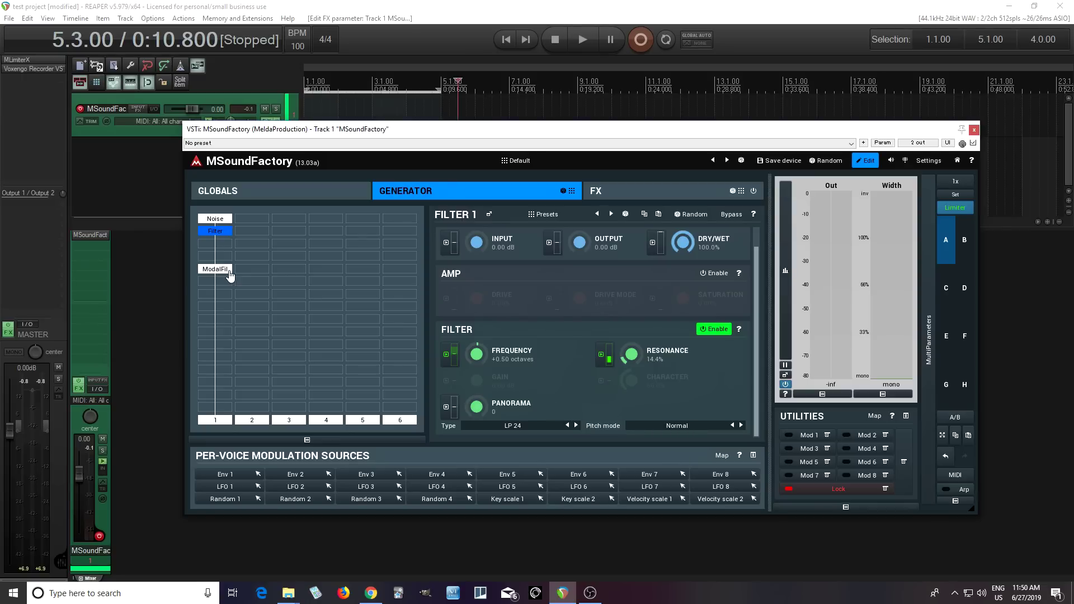
- Enable the filter AMP stage with slight drive, reset the Out peak readout, and select ModalFil
click(715, 273)
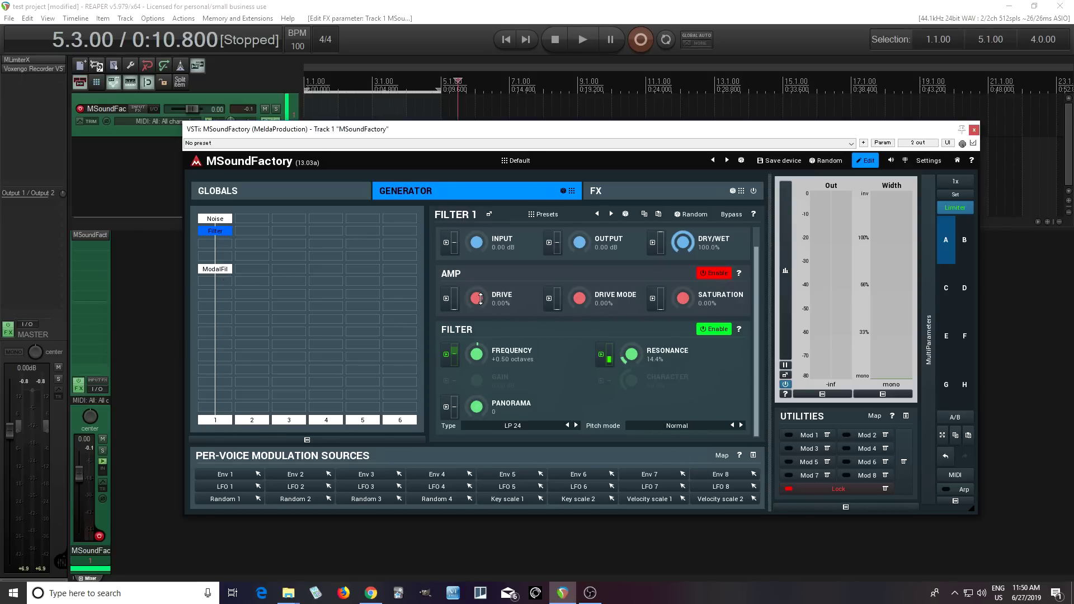
drag(480, 298, 480, 292)
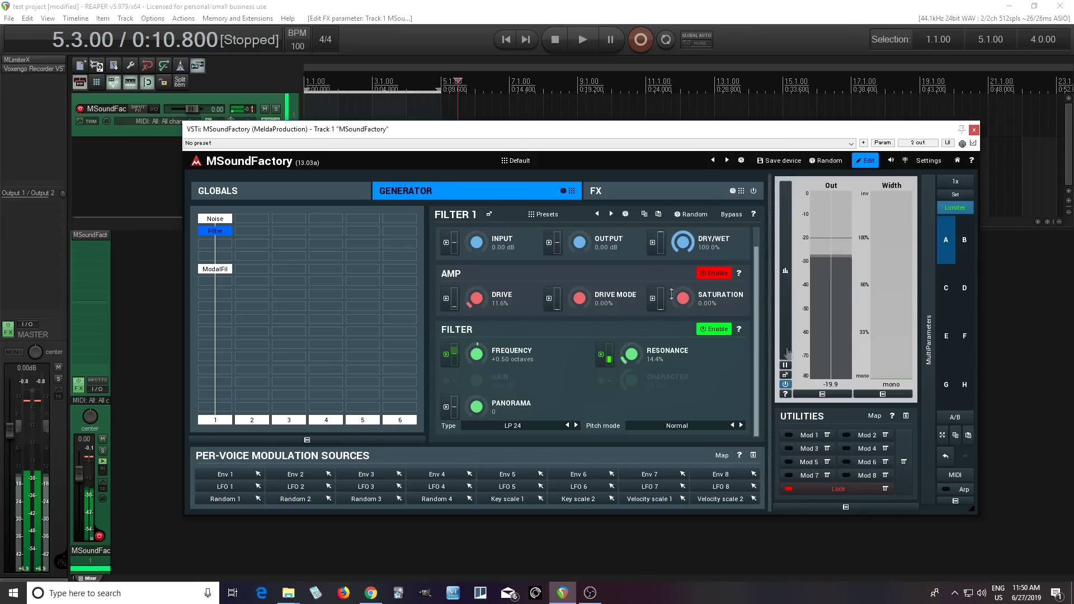
click(831, 388)
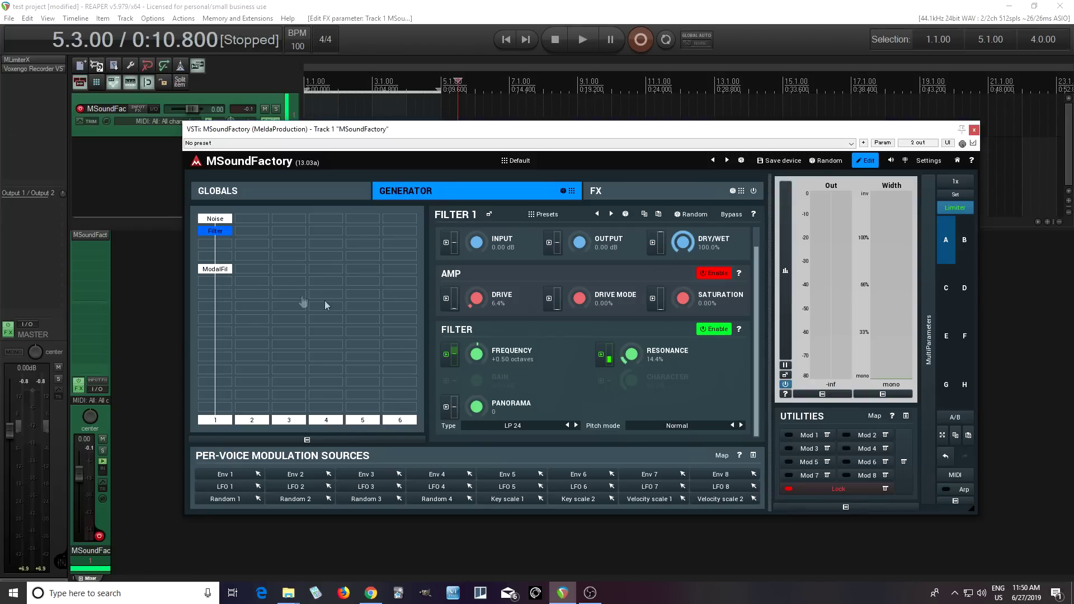
click(219, 273)
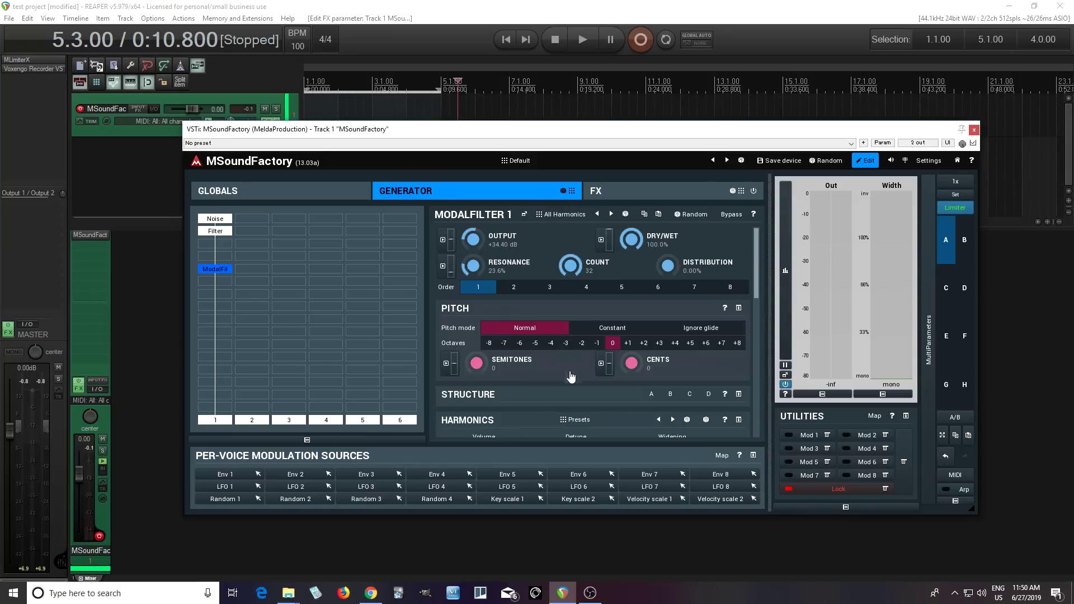
- Assign Env 2 as slot A source for Semitones after trying and inspecting Env 3
click(446, 365)
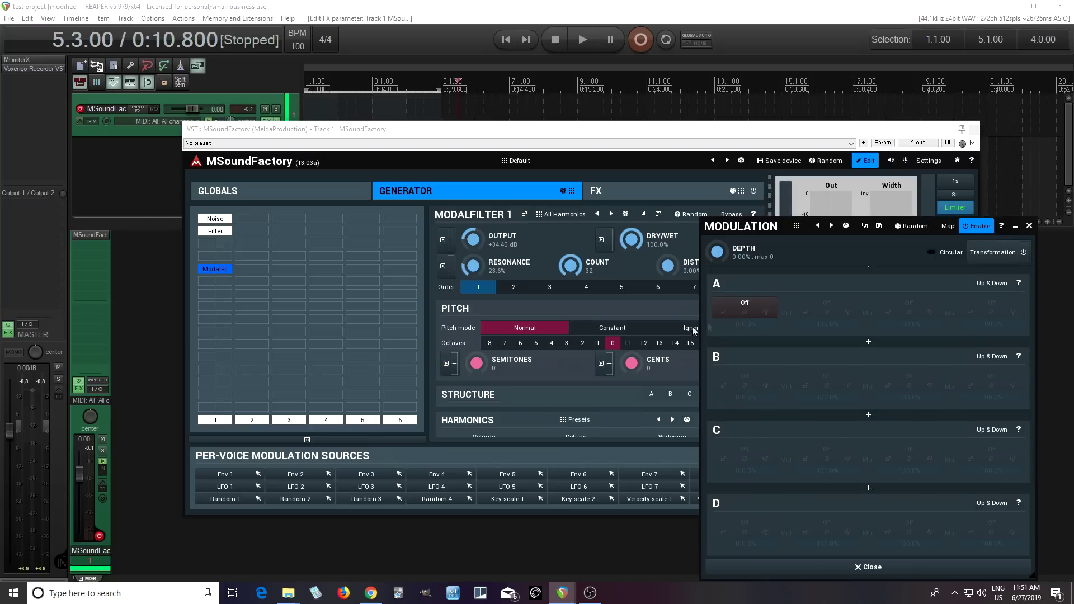
click(742, 305)
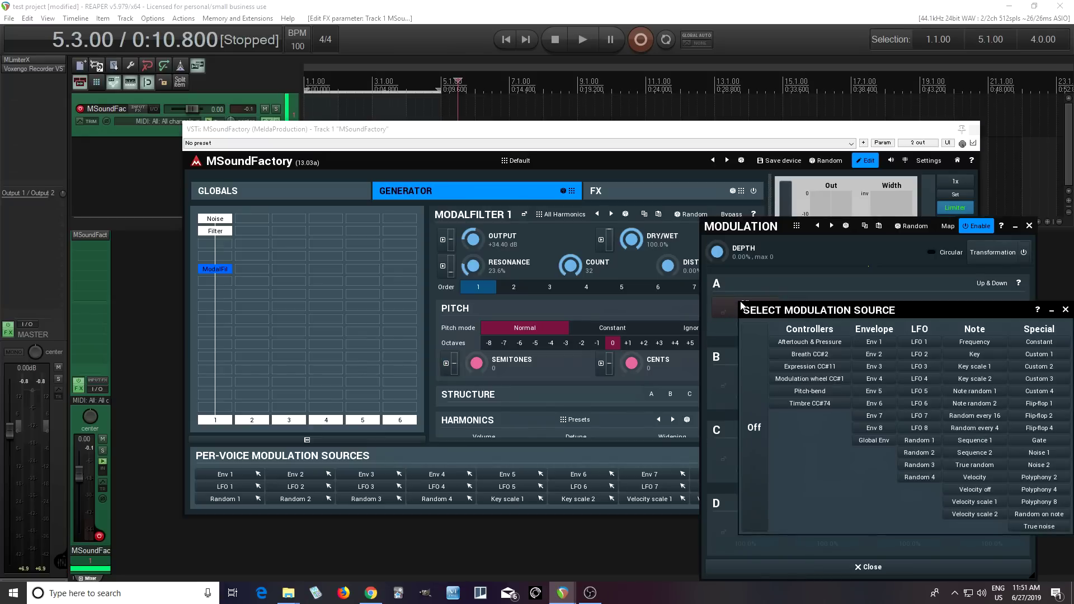
click(882, 369)
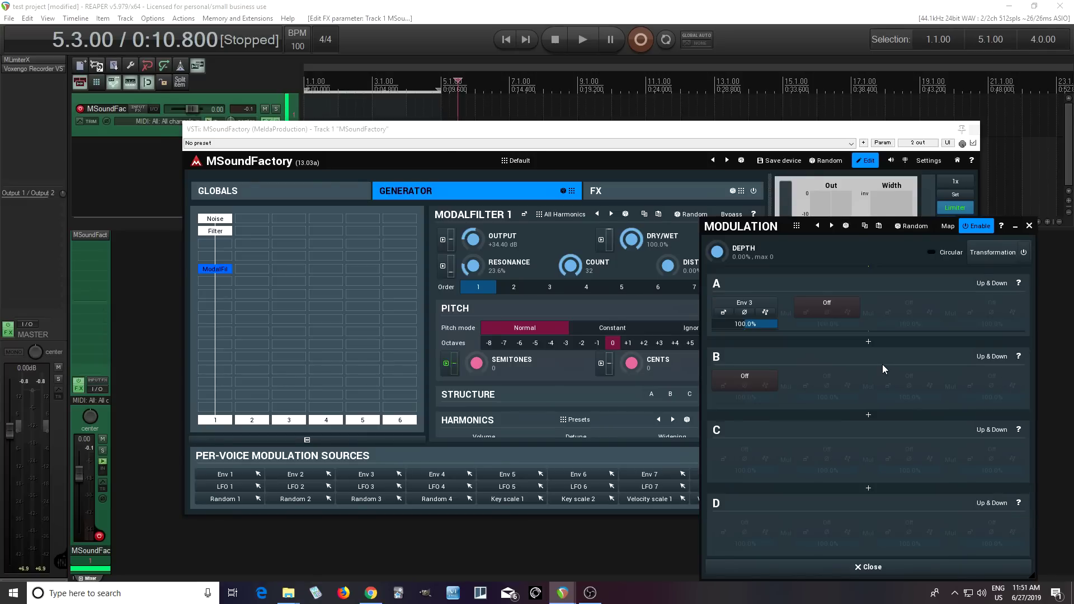
click(719, 318)
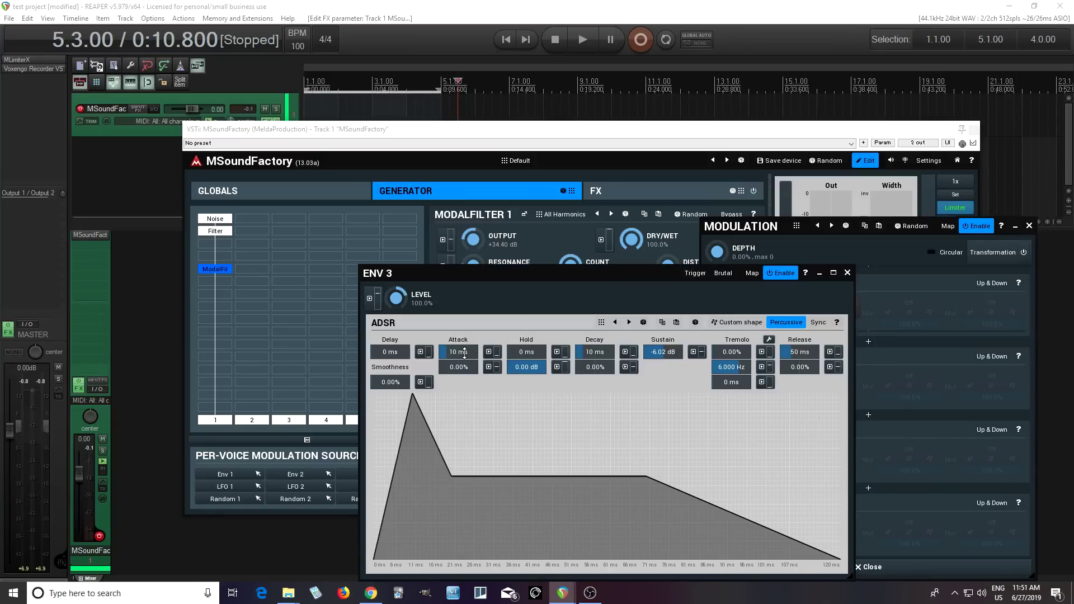
click(847, 273)
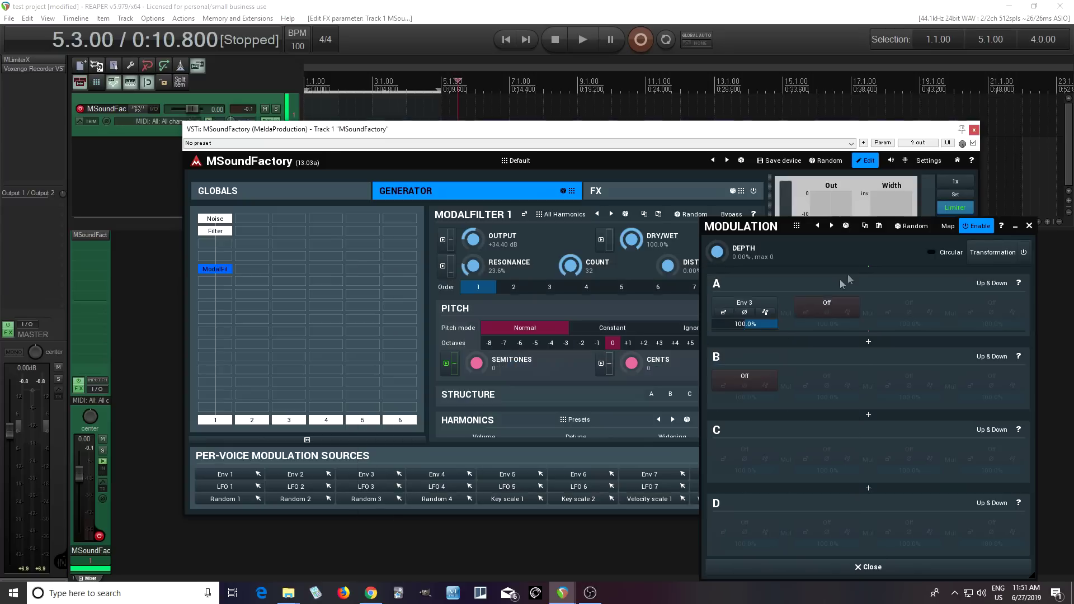
click(744, 305)
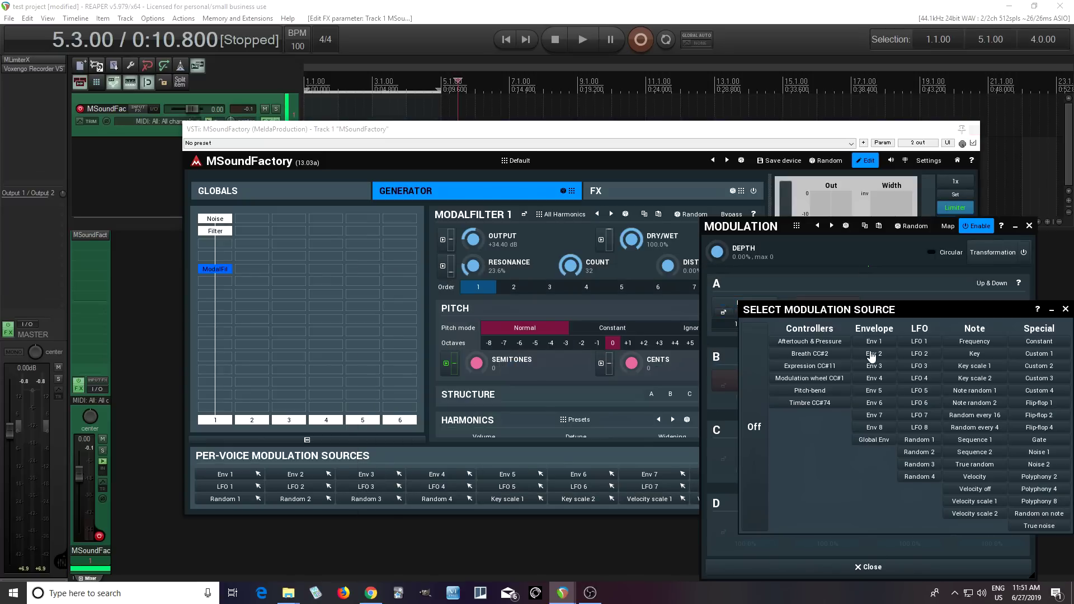
click(873, 356)
click(723, 312)
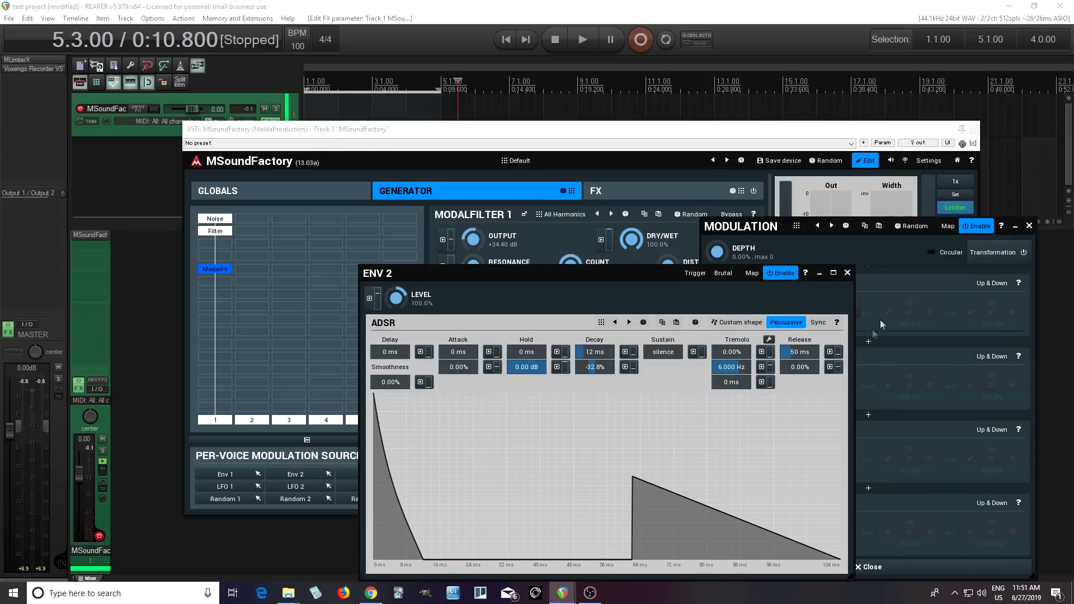
click(848, 274)
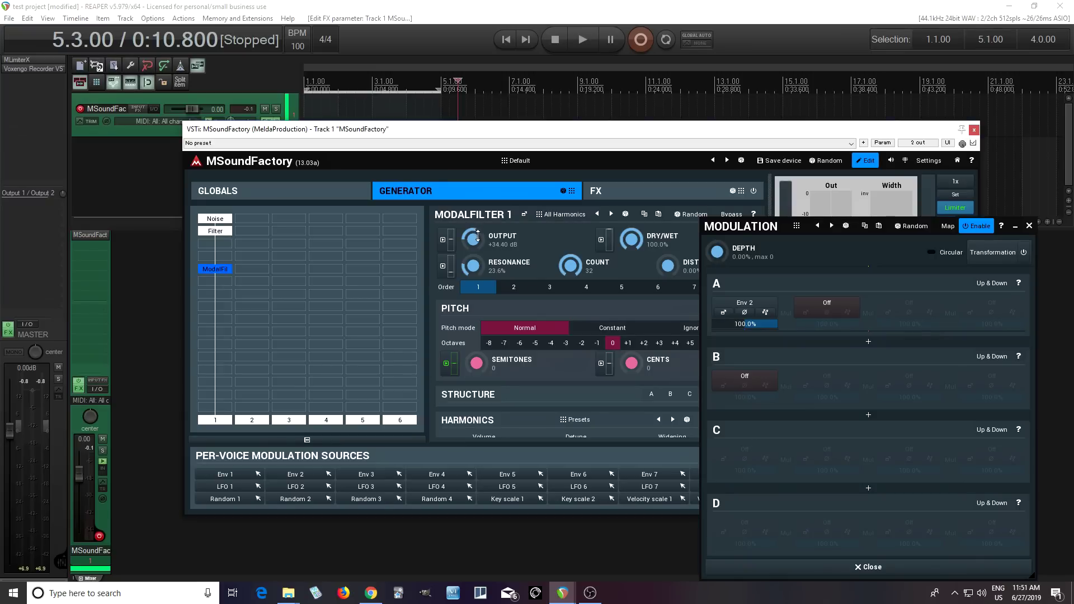
- Lower the modal filter output to +29.20 dB and set the Env 2 depth to 25.60%
drag(472, 239, 473, 245)
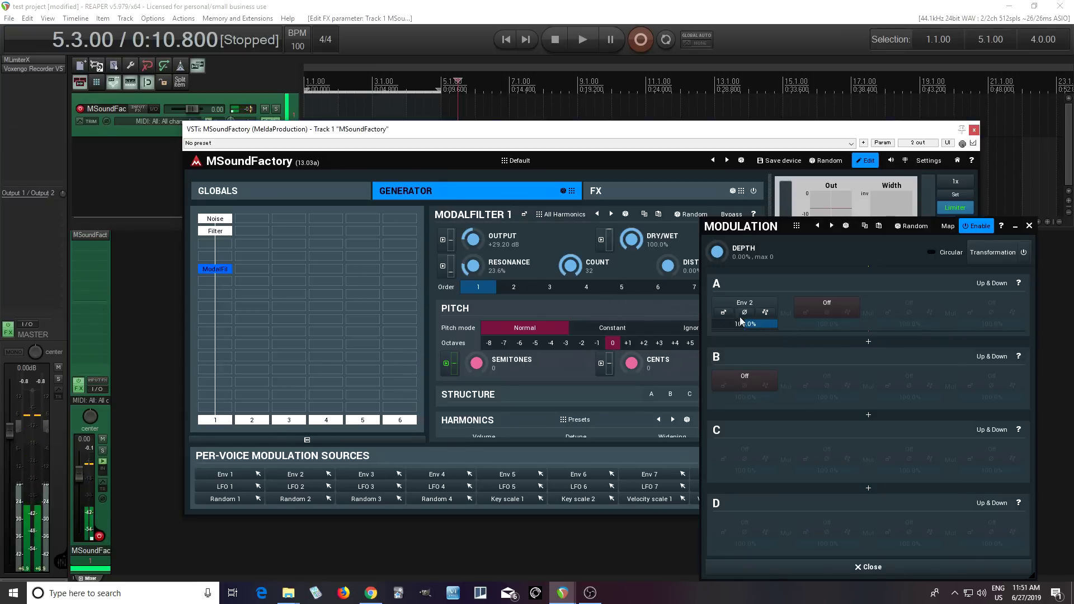
drag(717, 251, 717, 240)
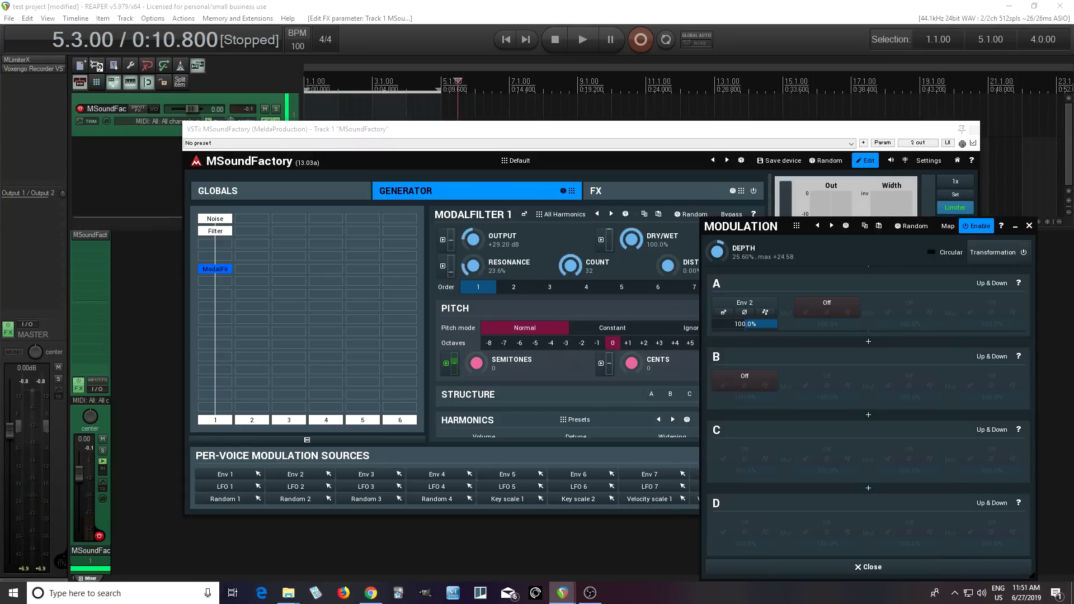
drag(738, 225, 708, 308)
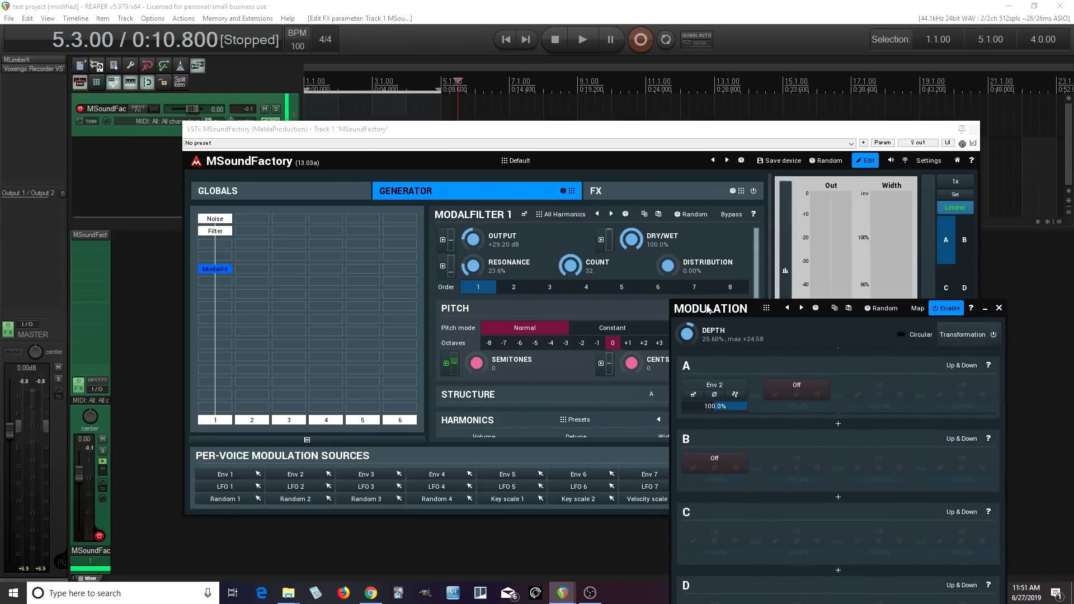
click(999, 308)
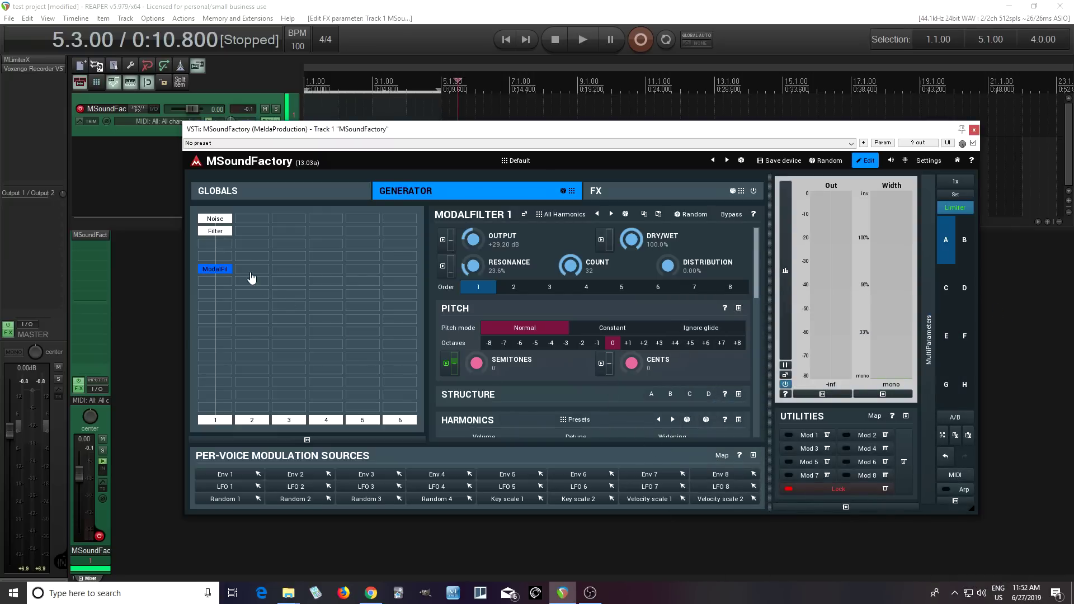
- Lengthen Env 1's release to 837 ms via the Noise volume modulation, then show the global settings
click(225, 224)
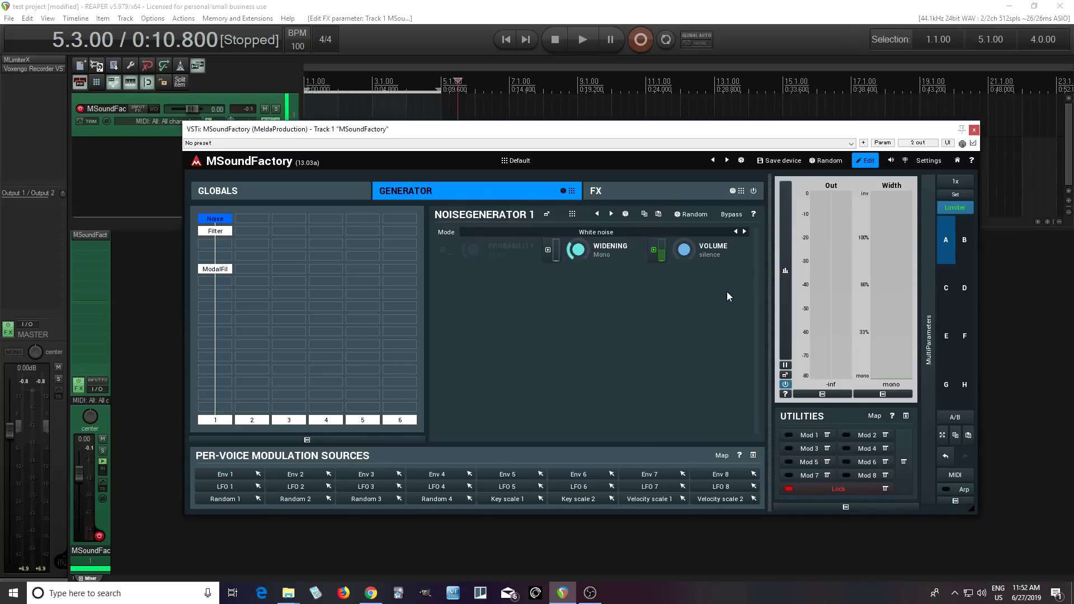
click(655, 252)
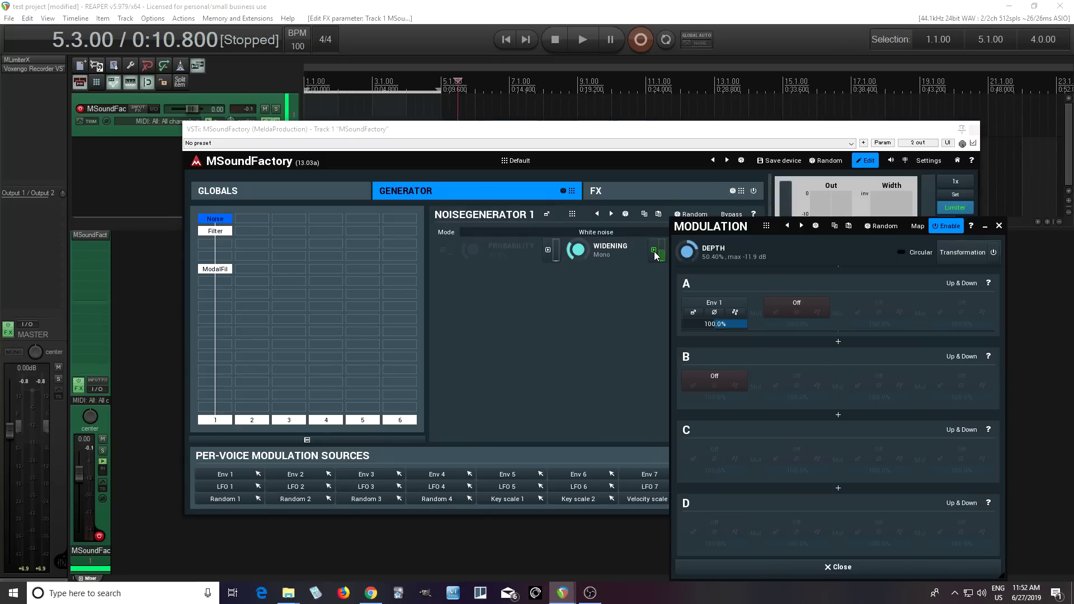
click(693, 312)
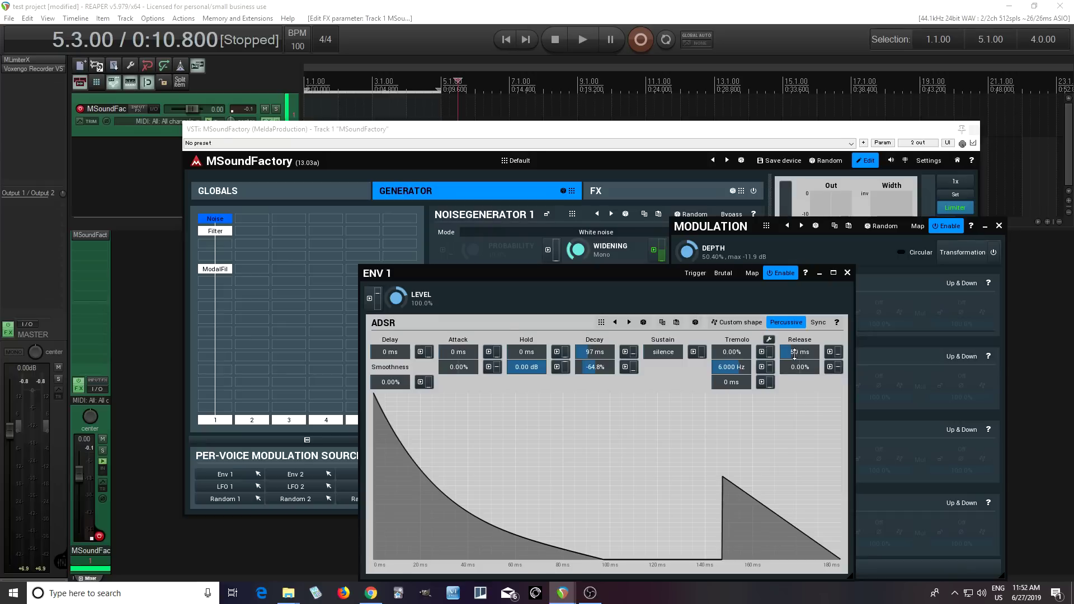
scroll(794, 353, down, 5)
scroll(794, 352, up, 8)
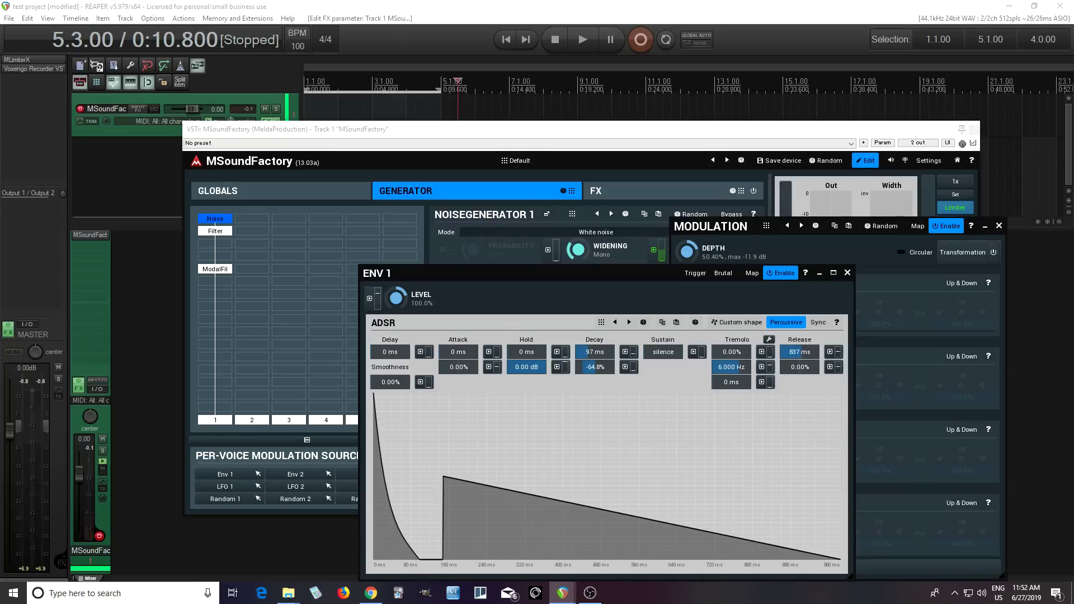
click(847, 273)
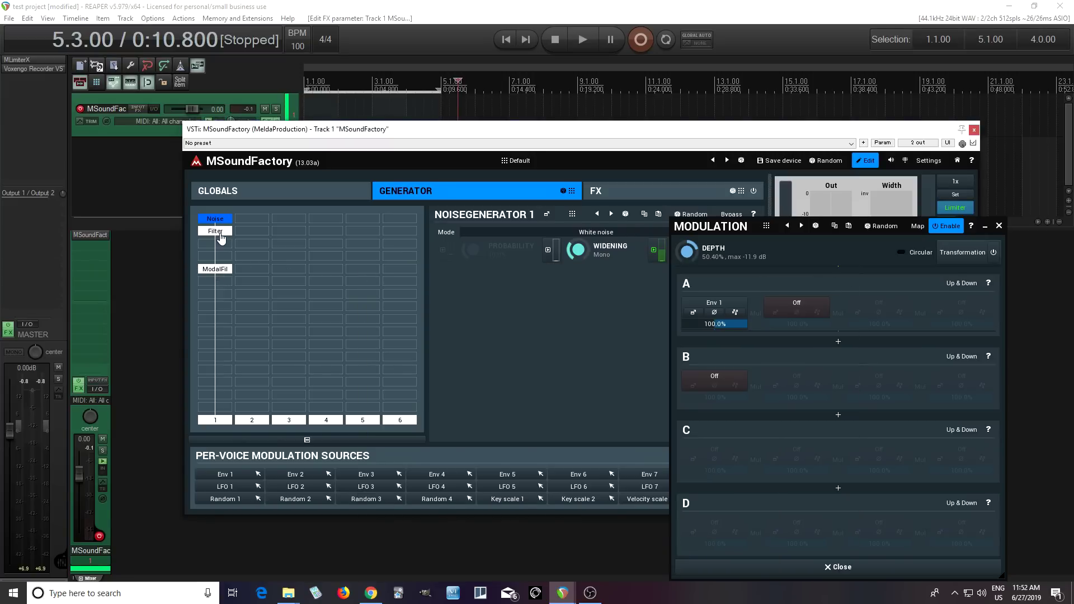
click(215, 269)
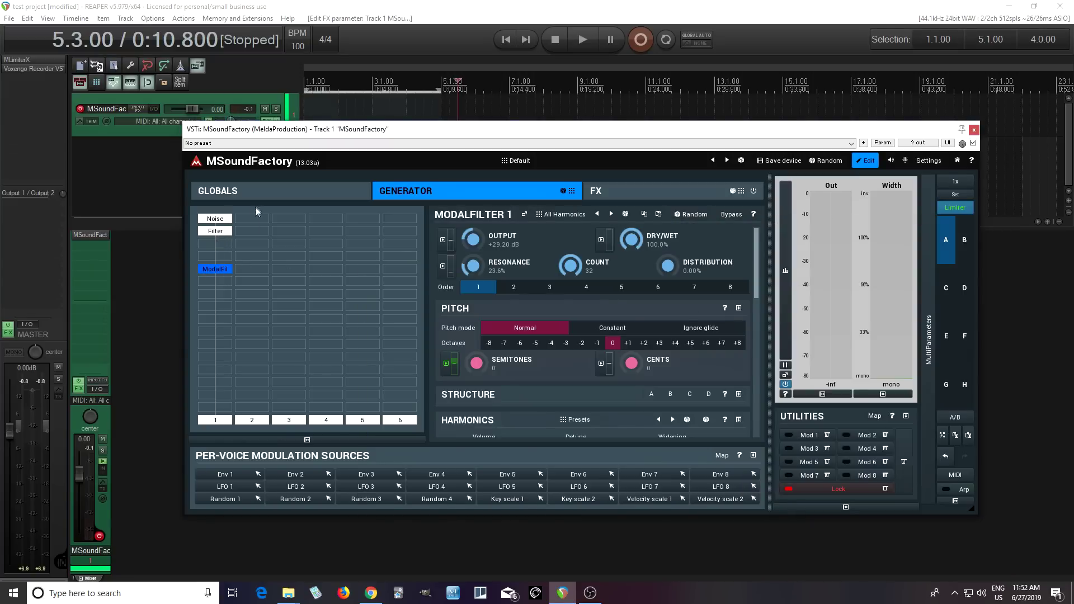
click(291, 194)
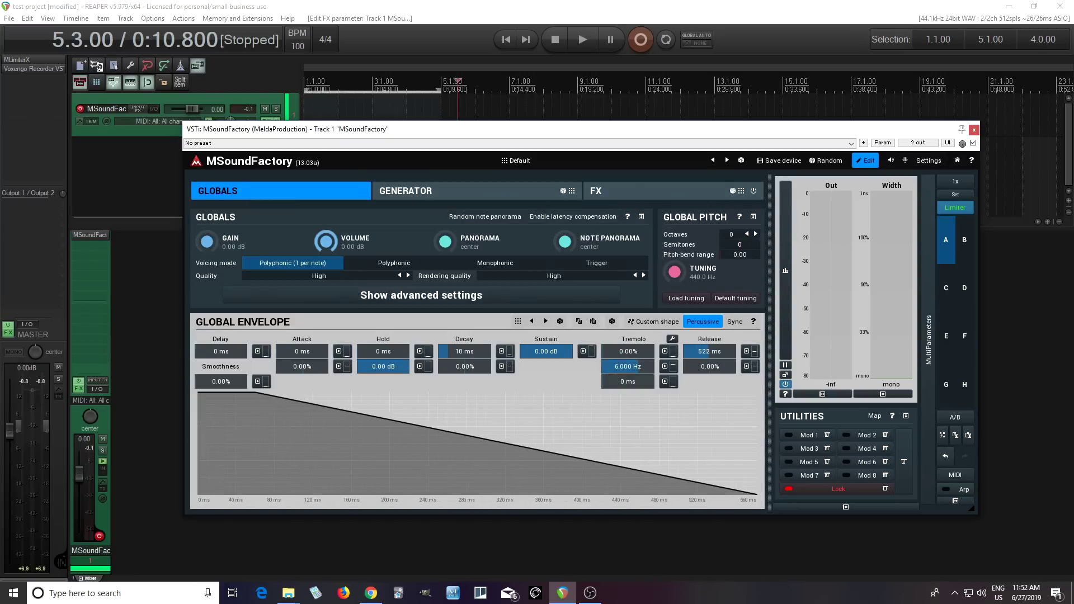
- Drag the Global Envelope Release from 522 ms up to 997 ms, then return to the Generator page
drag(706, 351, 707, 316)
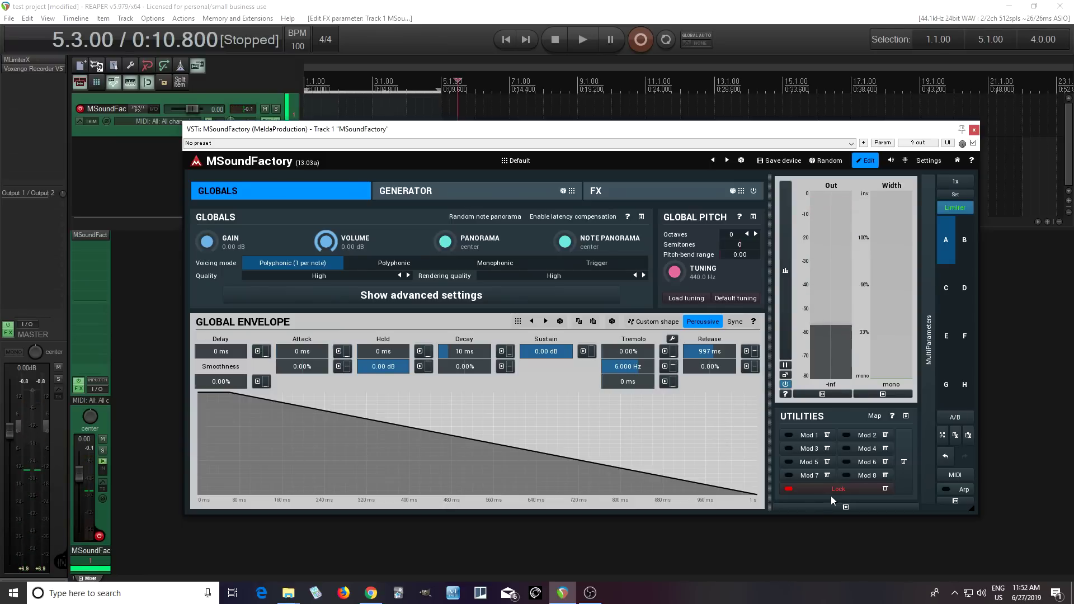
click(426, 193)
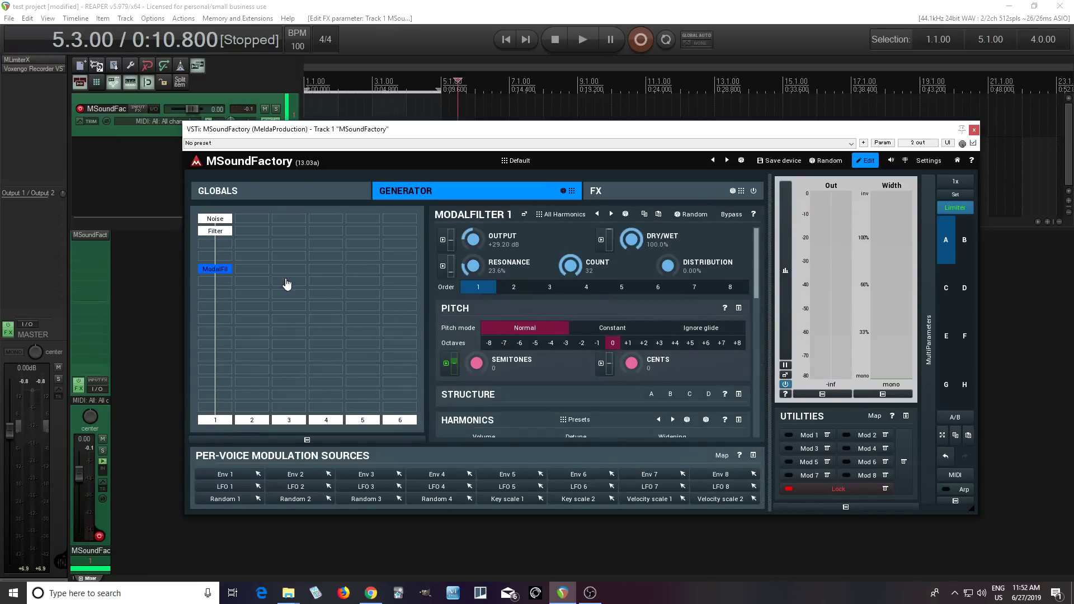
- Assign Env 3 as slot A source for the modal filter's cents pitch
click(601, 364)
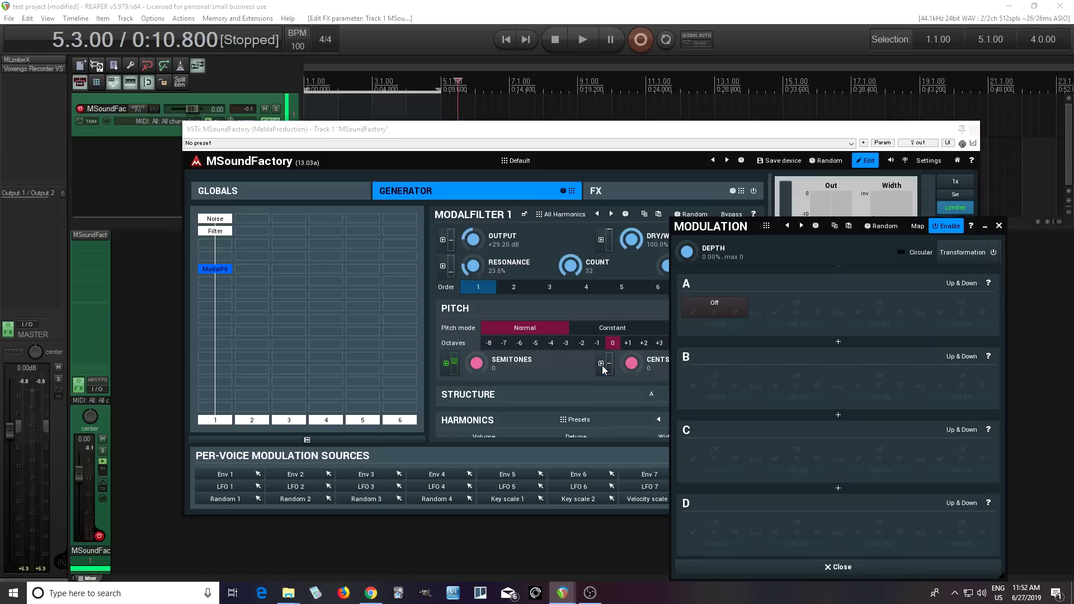
click(716, 305)
click(859, 369)
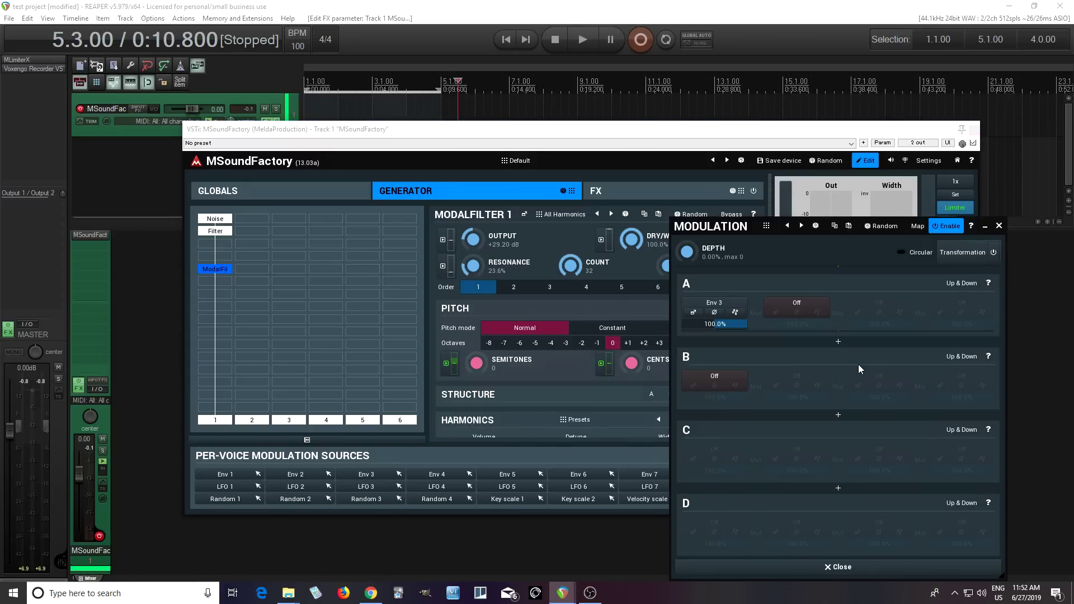
click(689, 313)
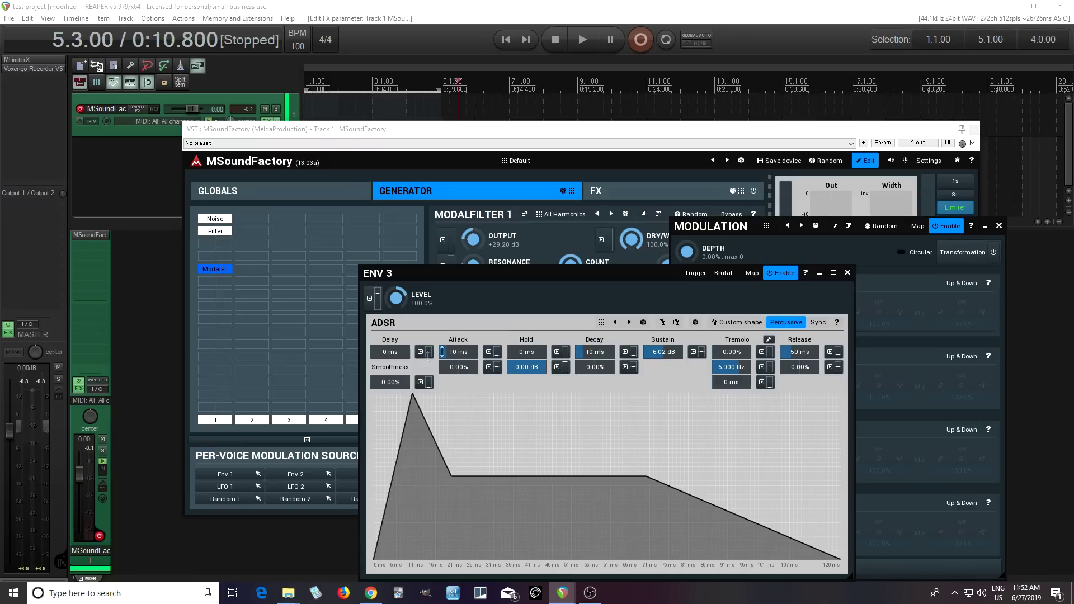
- Shape Env 3 with 0 ms attack, silent sustain and an exponentially curved decay
drag(458, 352, 459, 380)
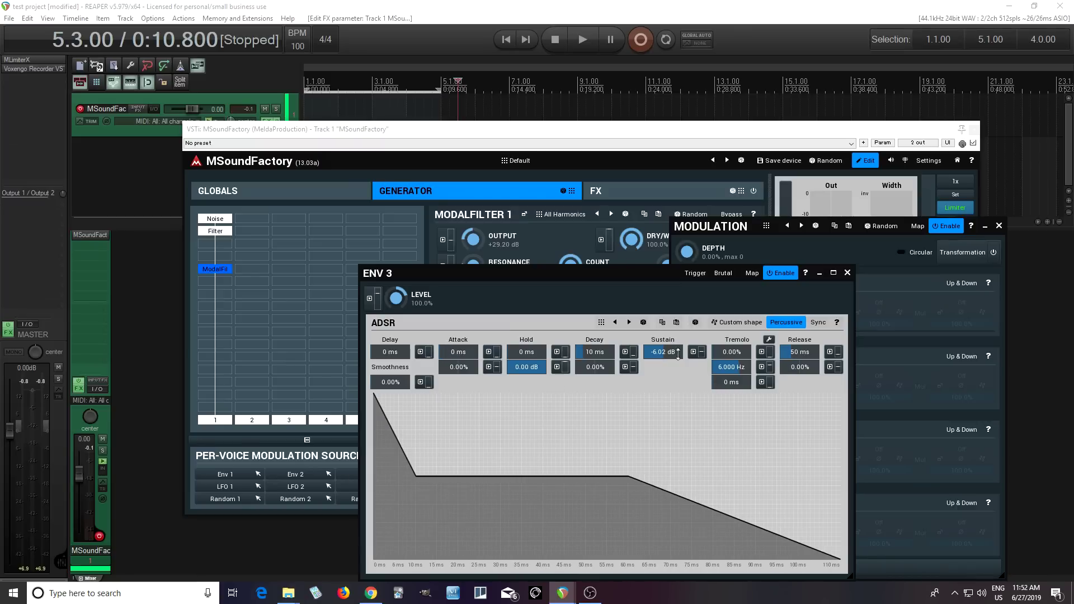
drag(677, 352, 678, 380)
drag(600, 352, 600, 311)
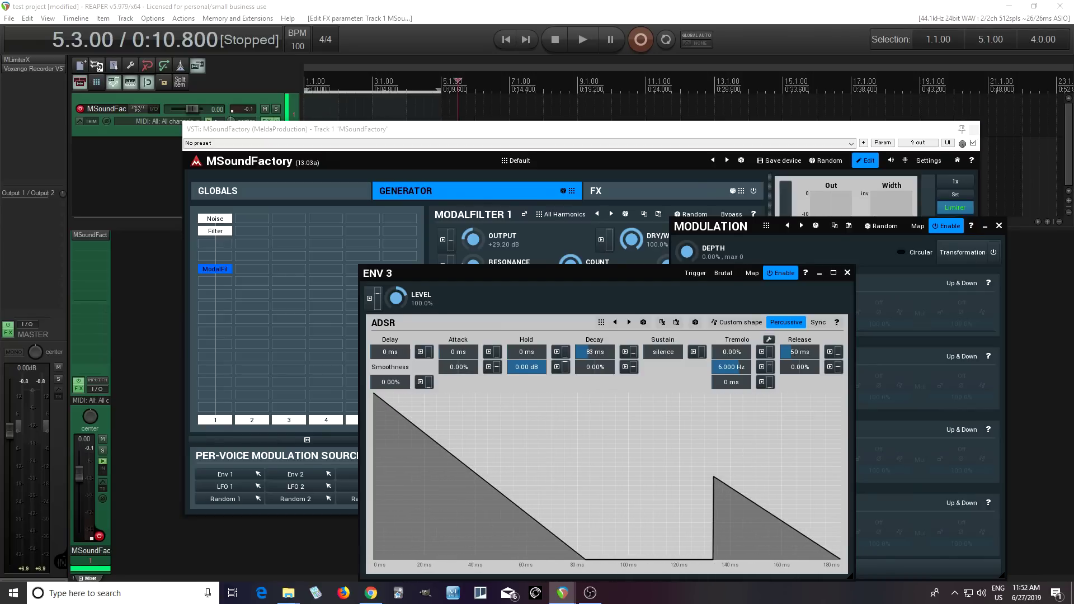
drag(596, 367, 596, 352)
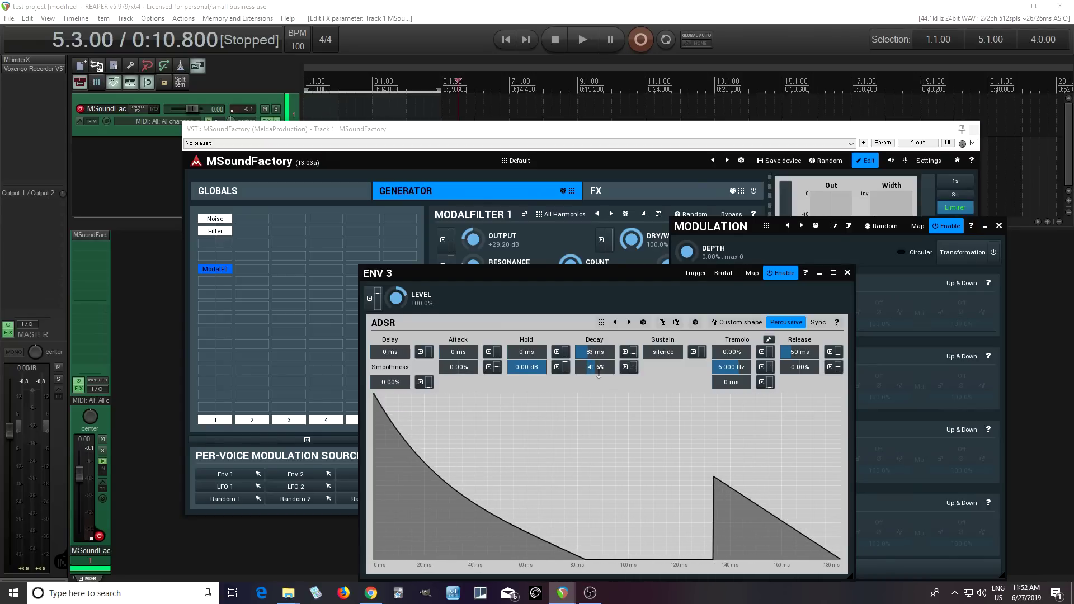
click(848, 273)
- Set the cents modulation depth to 100%, A/B it, and lengthen Env 3's decay to 293 ms
drag(695, 258, 695, 256)
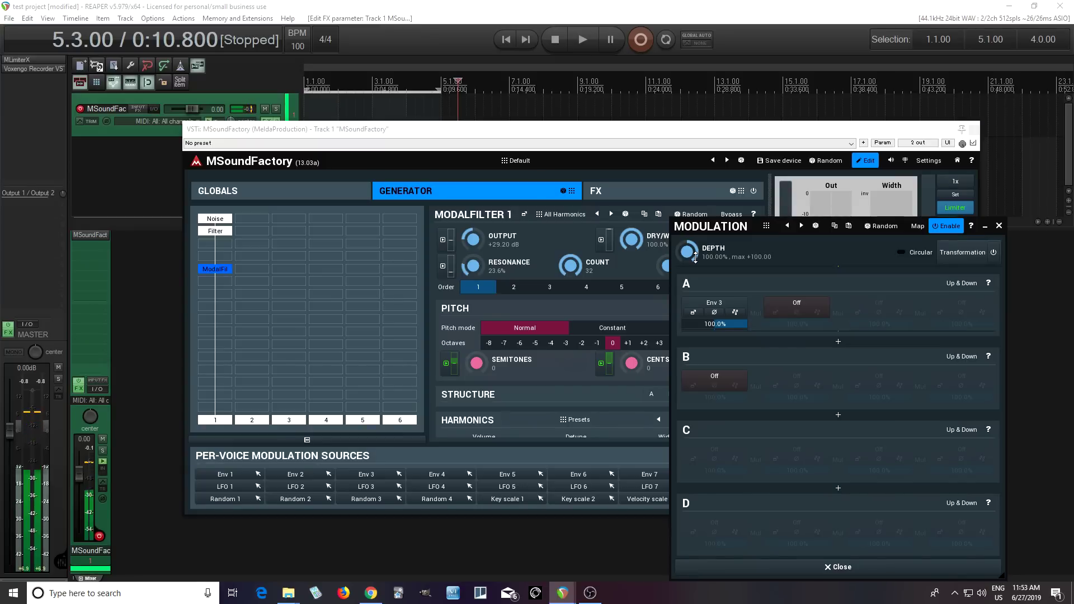
click(943, 227)
click(943, 227)
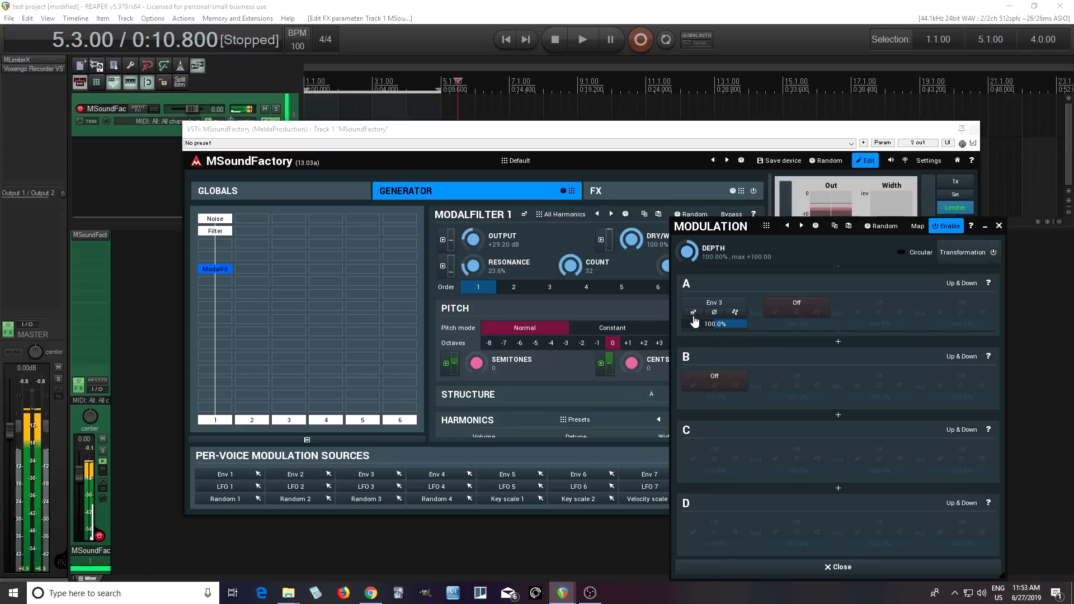
click(693, 312)
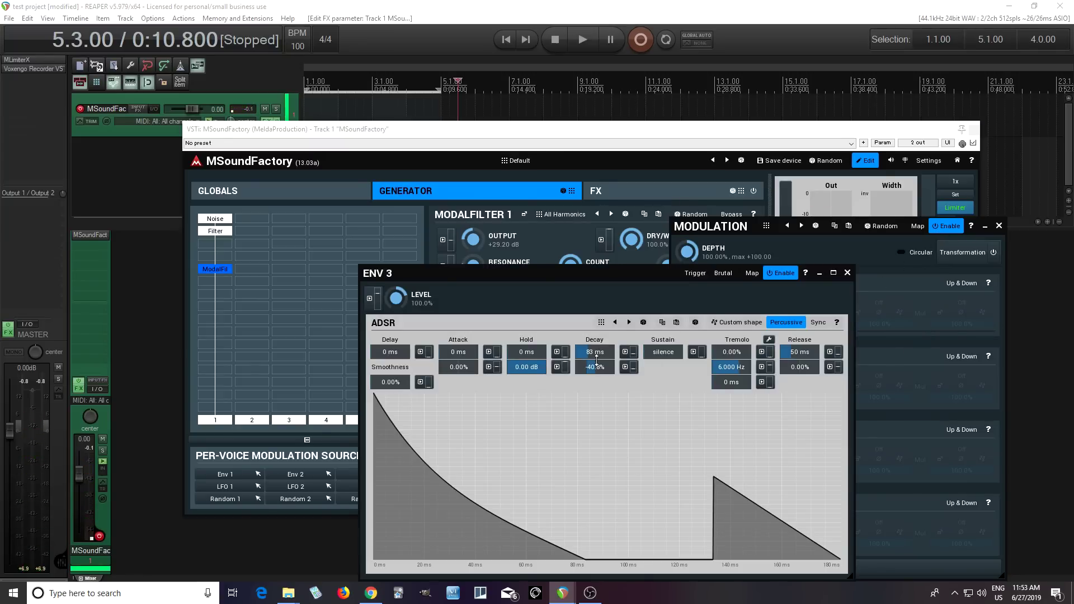
scroll(597, 360, up, 10)
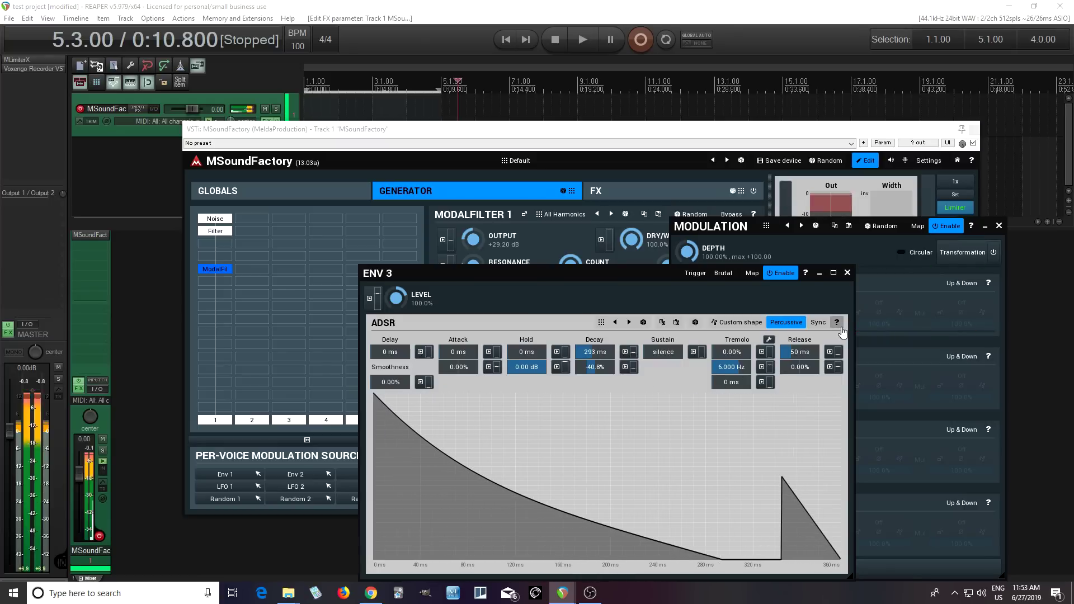
click(848, 273)
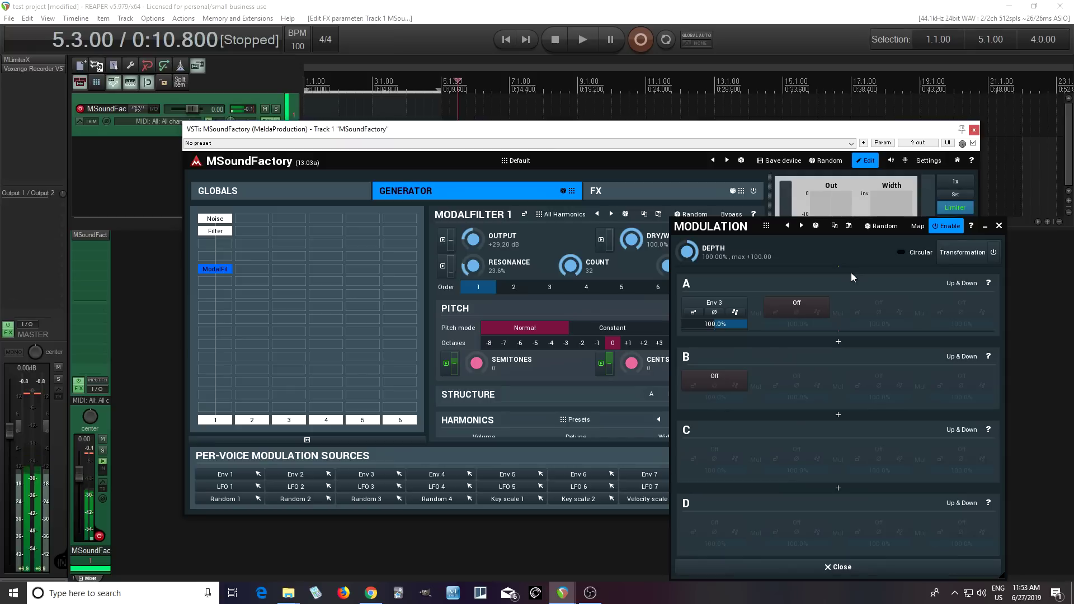
click(947, 226)
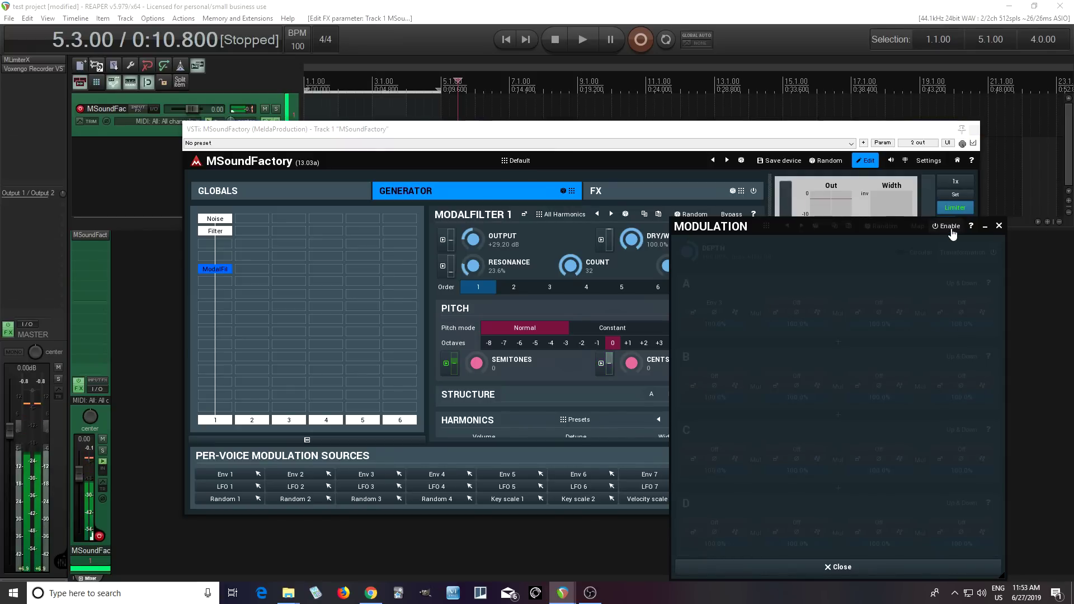
click(951, 227)
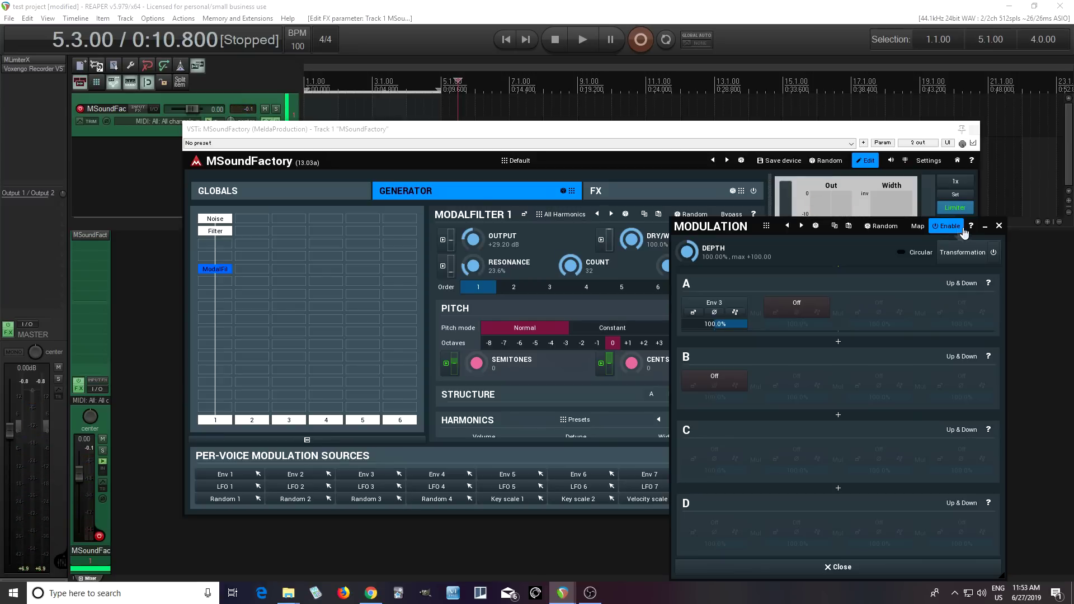
- Wheel the ModalFilter COUNT knob down from 32 to 14, leaving 14 partials in the Harmonics table
click(998, 227)
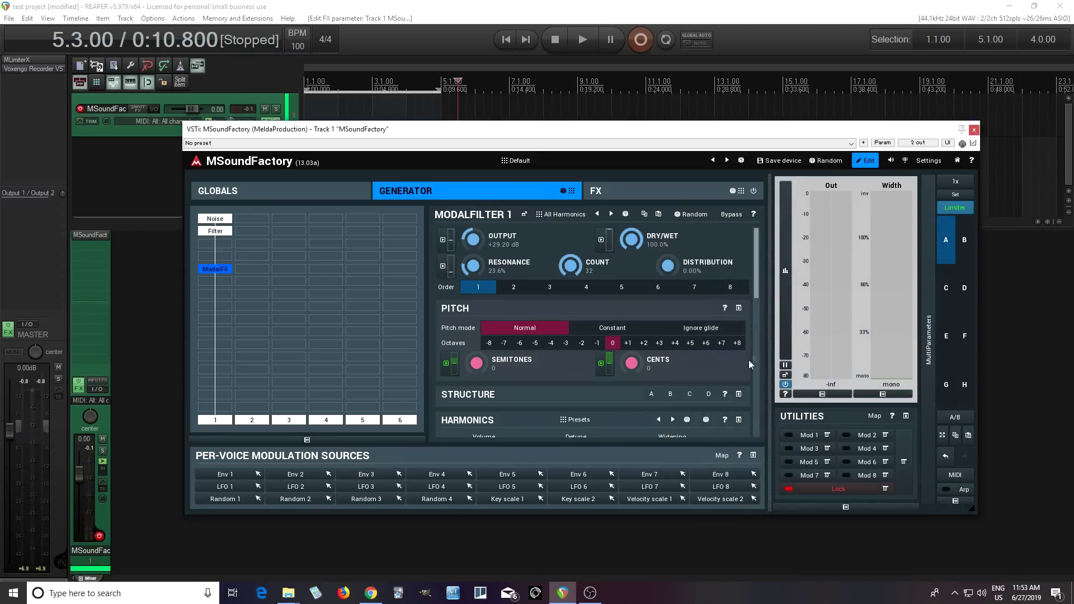
mouse_move(759, 281)
mouse_down()
mouse_move(759, 416)
mouse_move(749, 265)
mouse_up()
scroll(578, 267, down, 10)
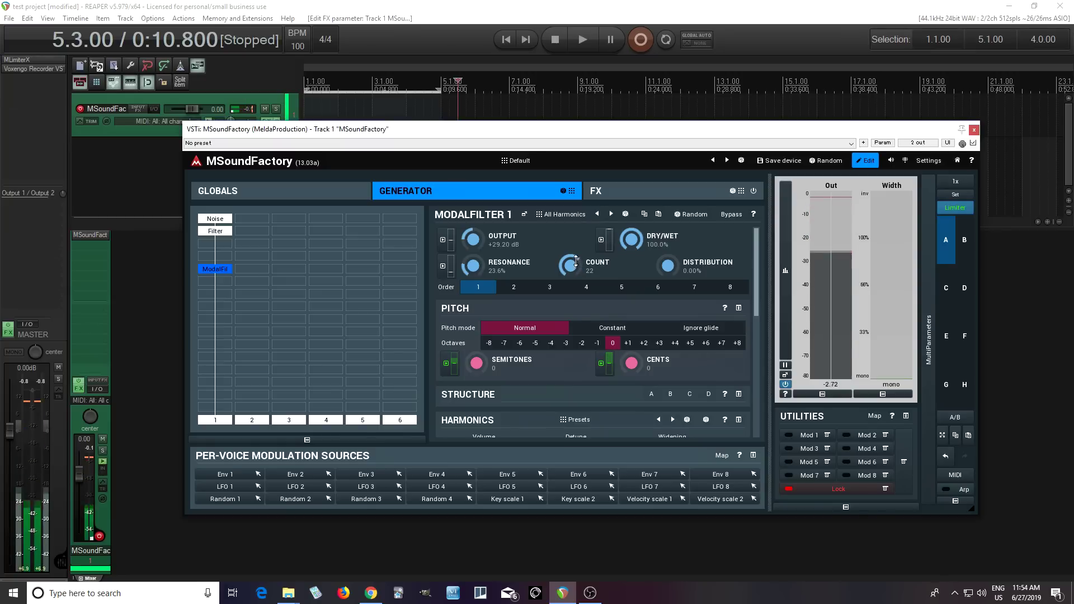
scroll(577, 264, down, 6)
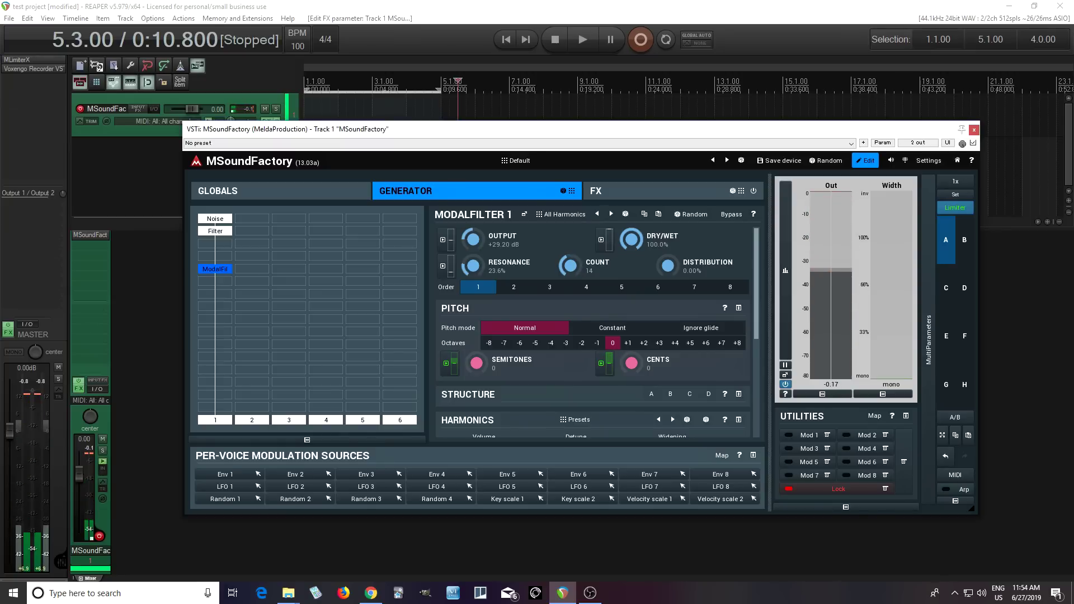
scroll(573, 264, down, 5)
scroll(572, 266, up, 1)
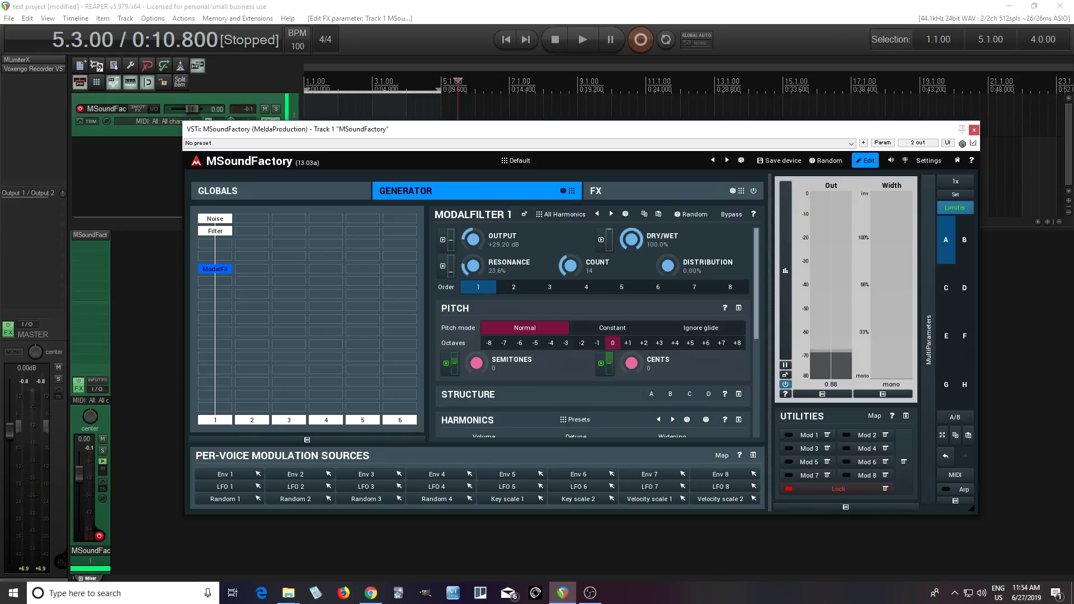
scroll(569, 266, up, 2)
scroll(754, 267, down, 5)
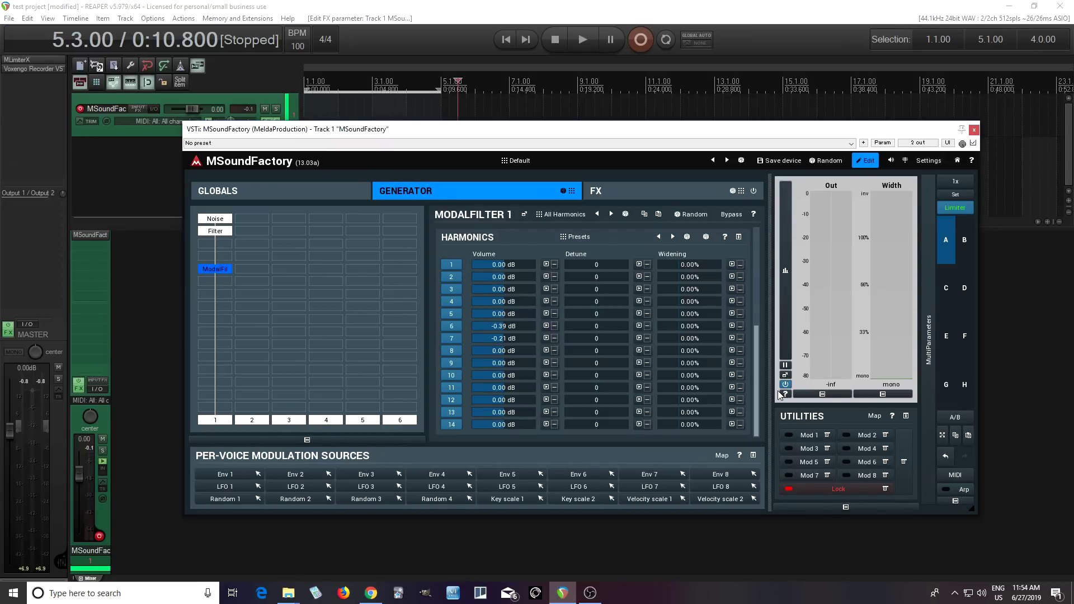
- Assign True random to harmonic 1's volume slot A at 17.60% depth (max 5.24 dB)
click(546, 264)
click(725, 303)
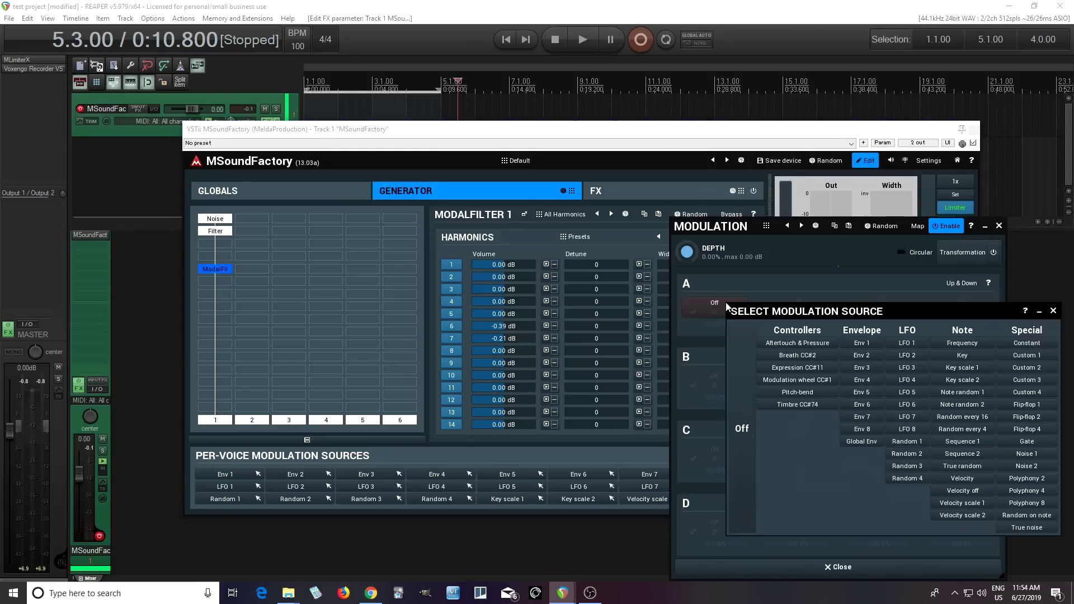
click(981, 470)
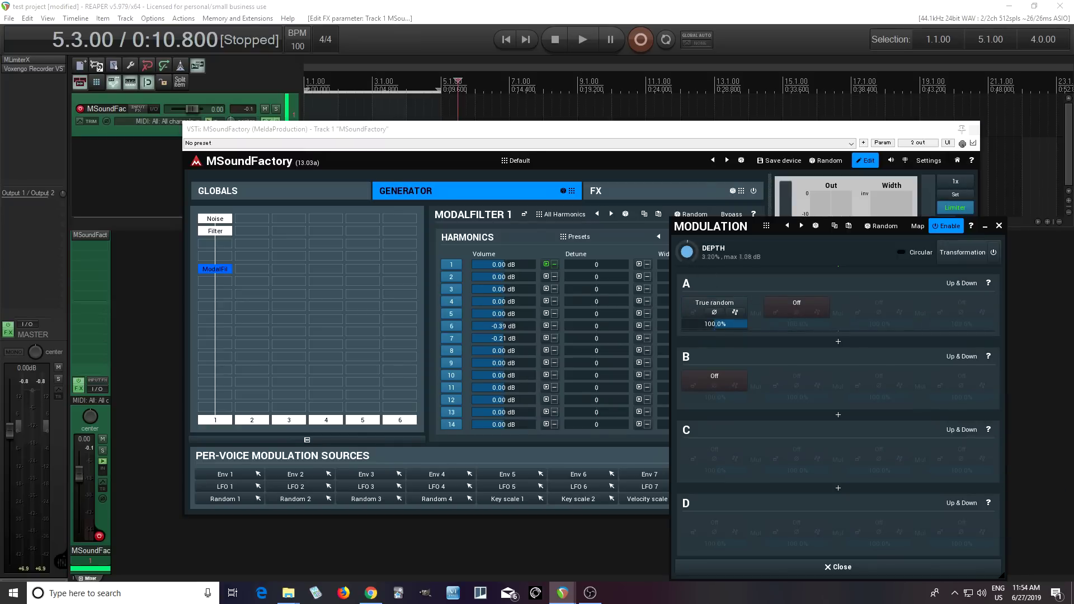
drag(687, 252, 687, 242)
drag(687, 252, 687, 248)
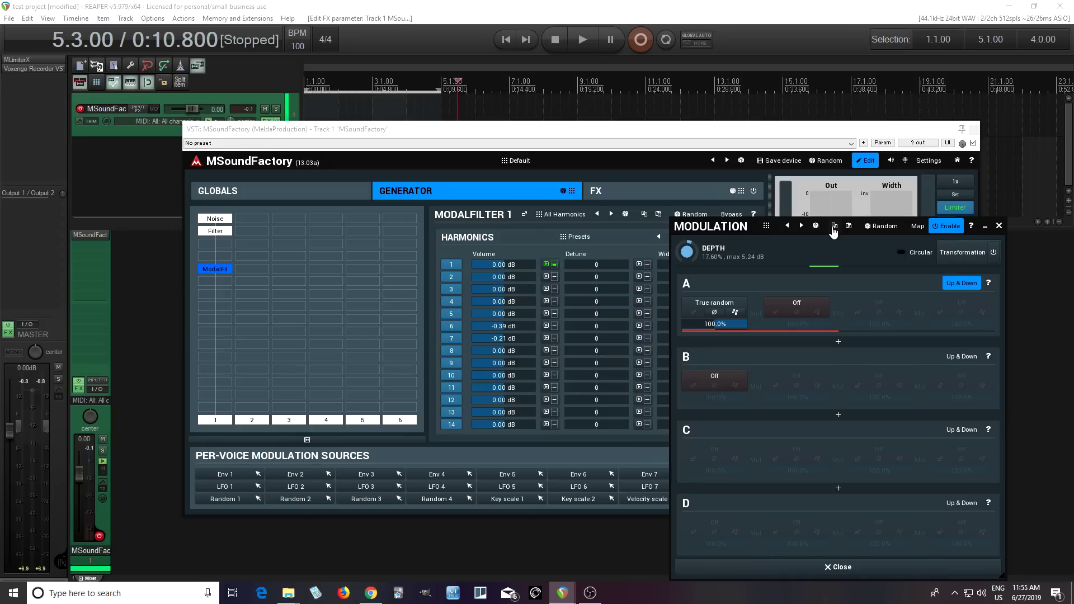
- Paste the True random volume modulation onto harmonics 2 through 6
click(999, 226)
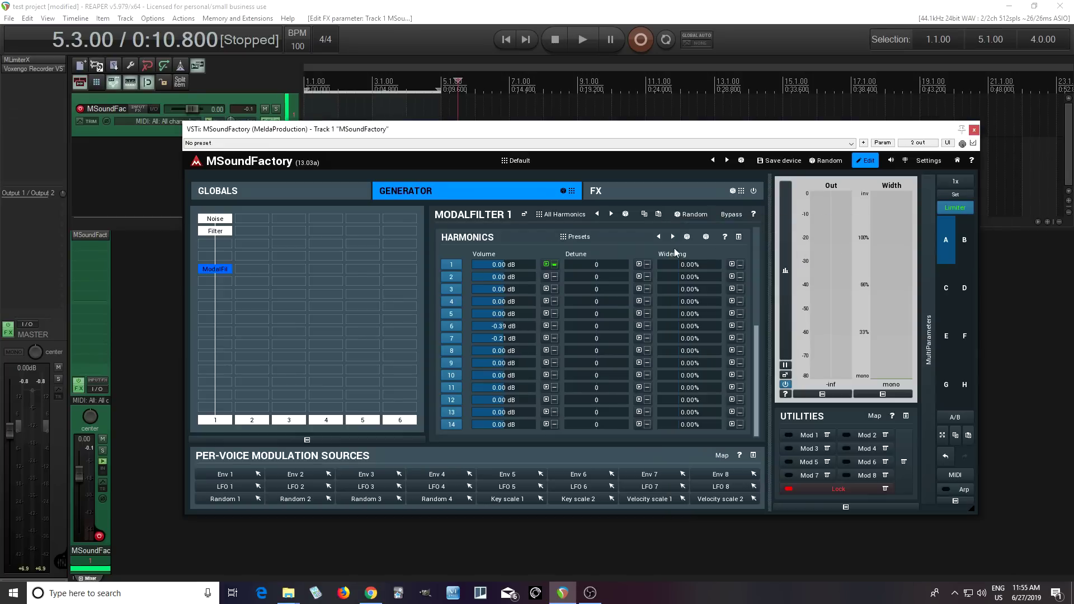
click(554, 276)
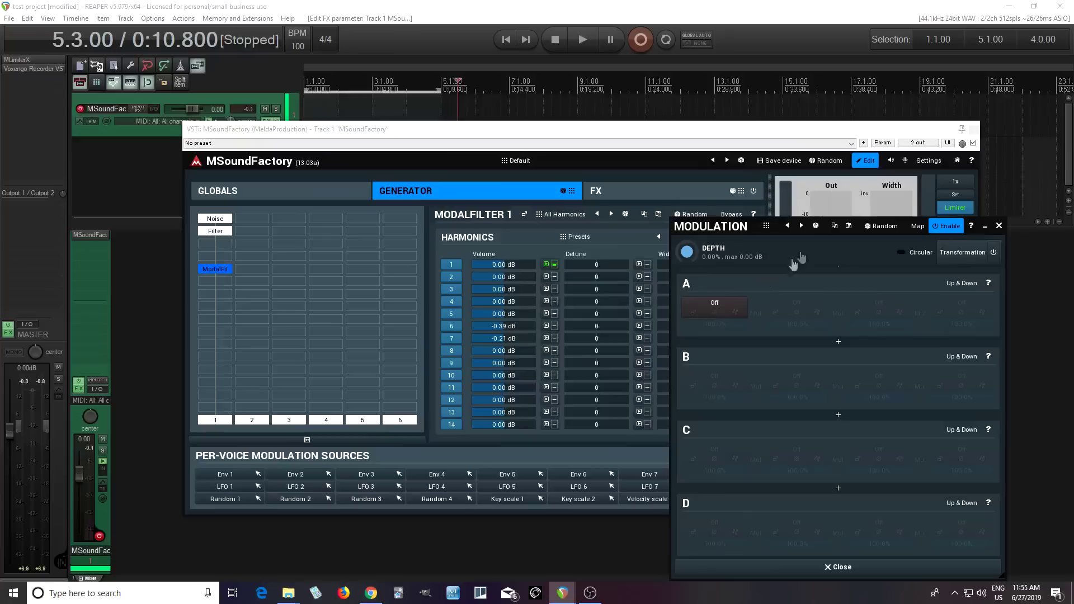
click(546, 289)
click(849, 227)
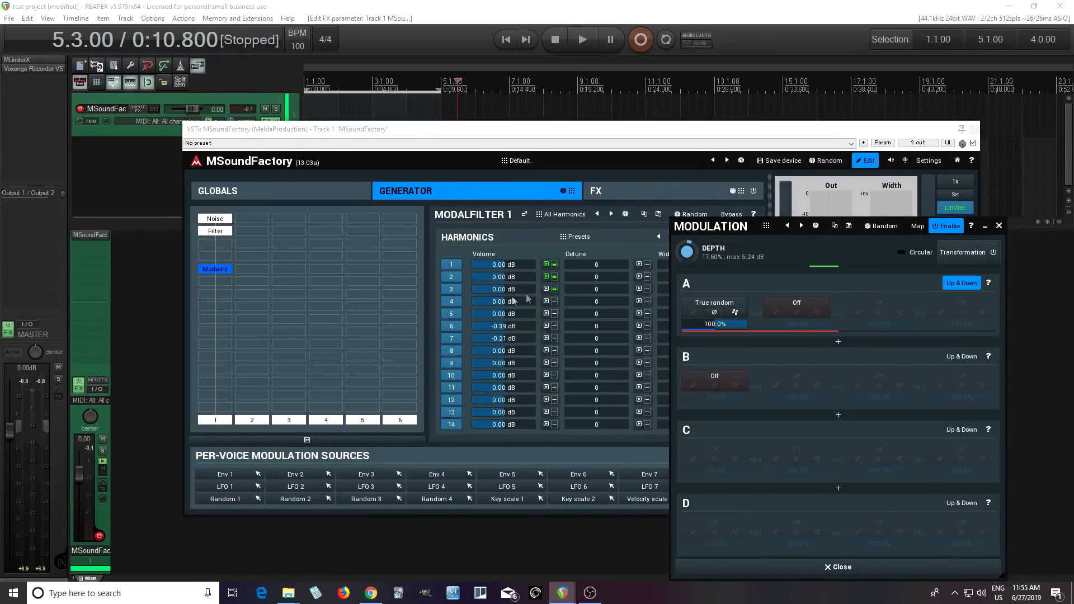
click(546, 301)
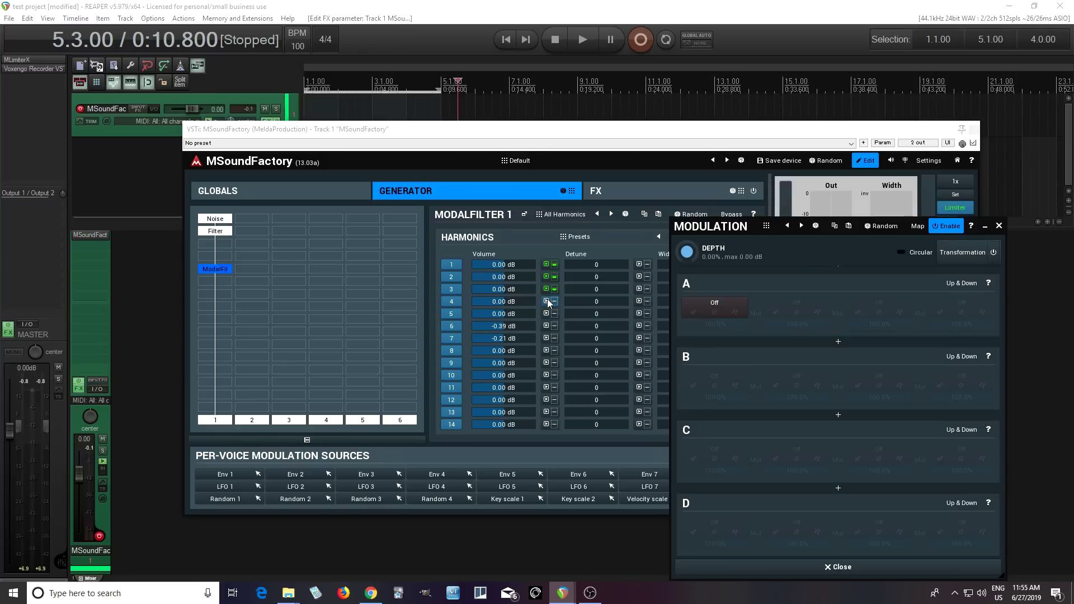
click(848, 227)
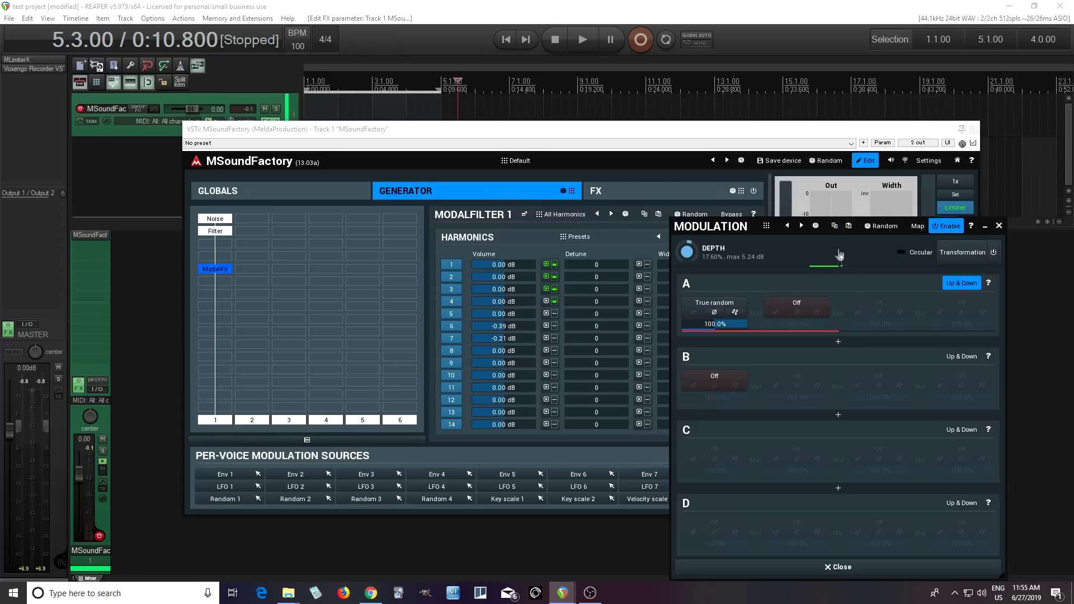
click(546, 313)
click(848, 226)
click(546, 326)
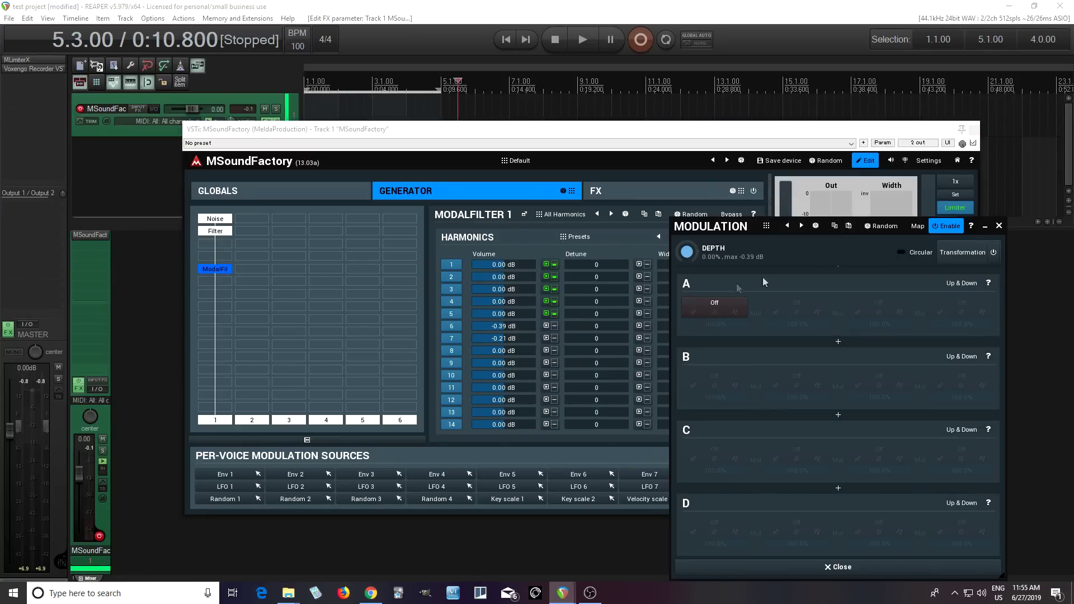
click(849, 227)
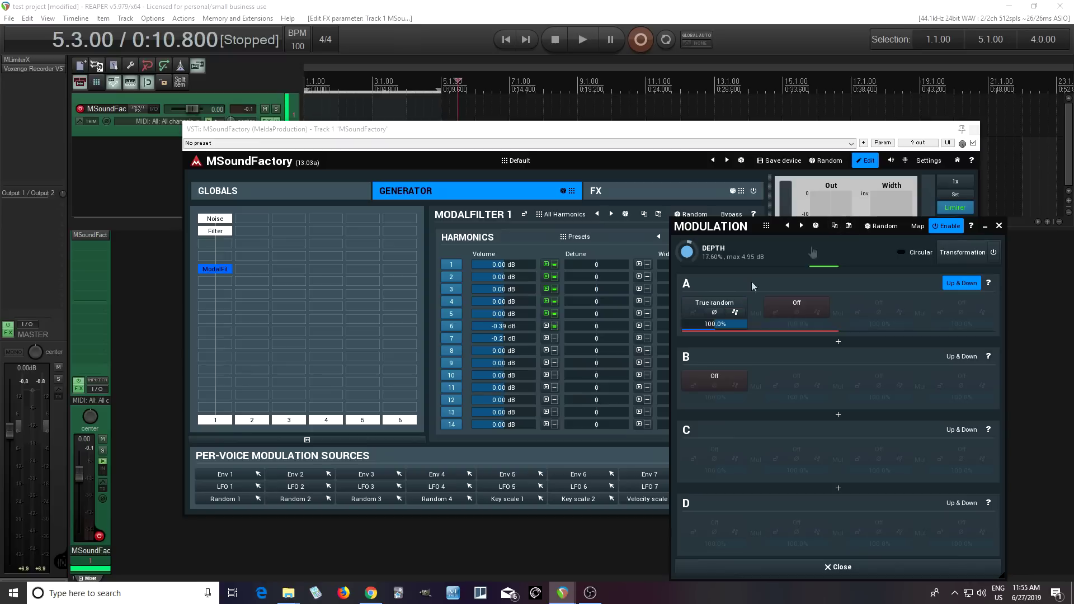
- Paste the same True random volume modulation onto harmonics 7 through 13
click(546, 338)
click(849, 227)
click(546, 350)
click(848, 227)
click(546, 362)
click(546, 376)
click(554, 399)
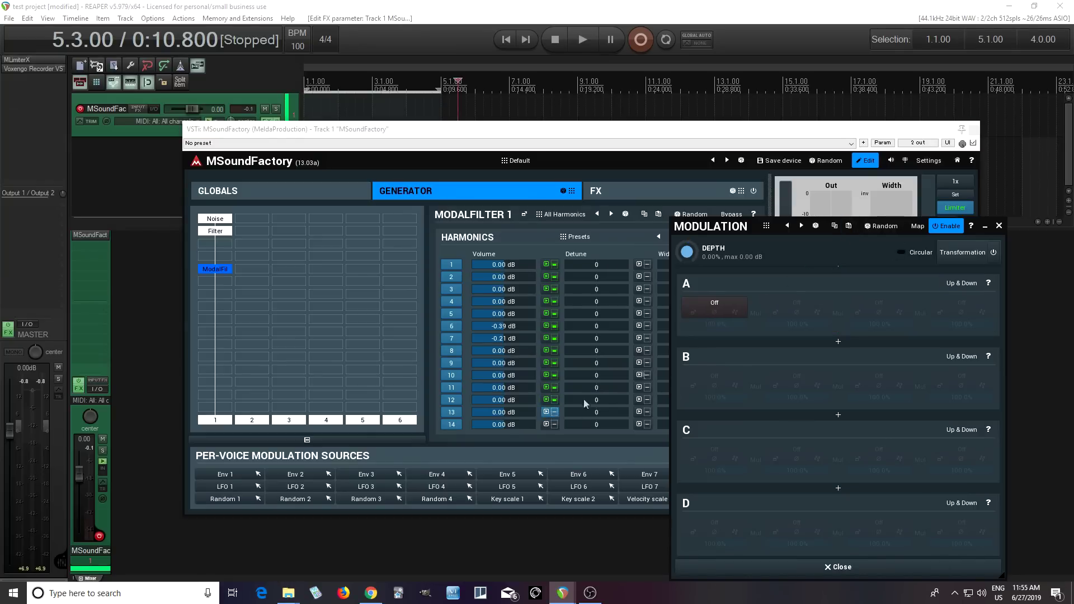
click(547, 425)
click(849, 226)
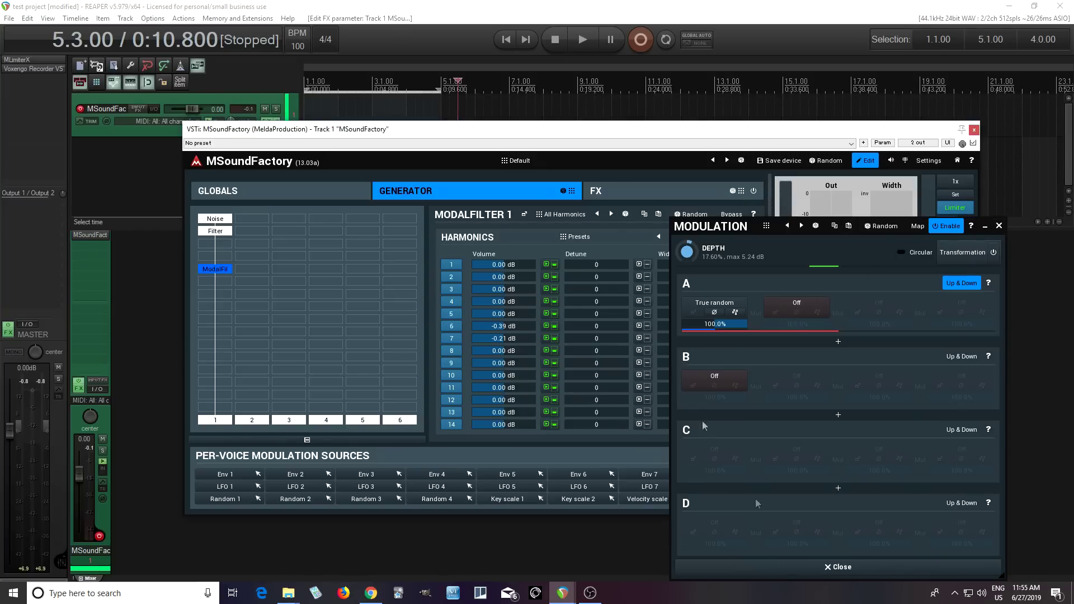
click(829, 569)
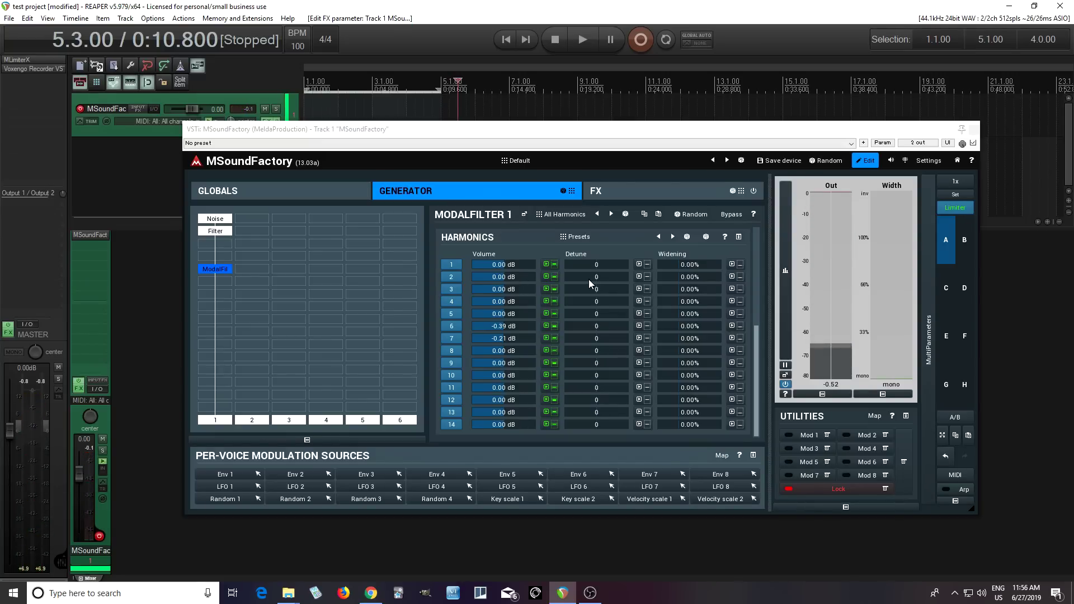
- Drag the Modalfilter scrollbar up to show the Pitch and Structure sections
drag(756, 344, 765, 280)
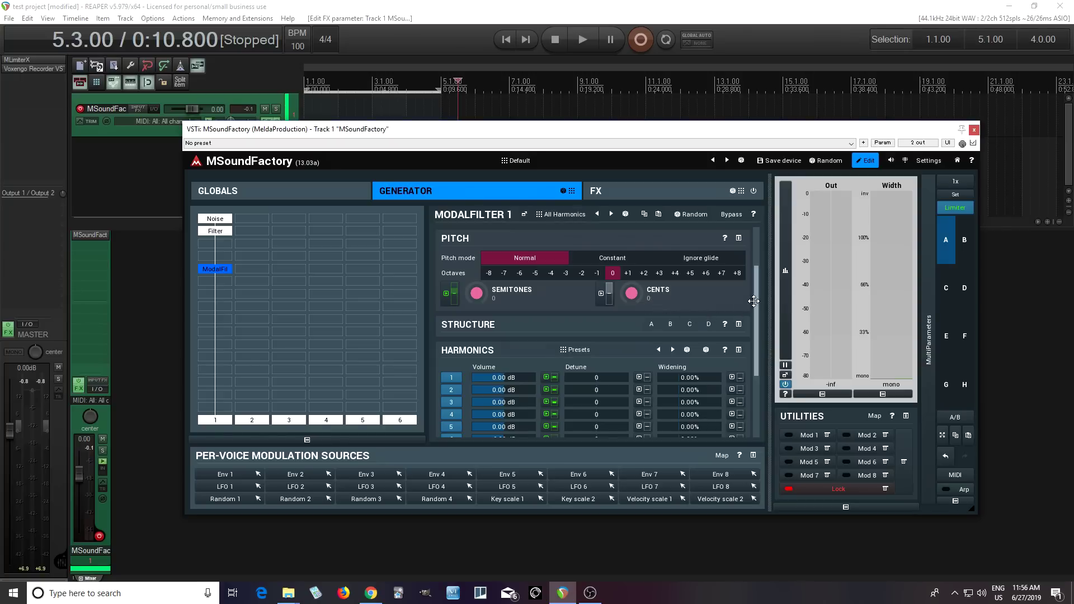
- Analyse 02 .TOM1C [s]-L.wav from the Tom Drum Multi-Samples folder into Structure A, starting at about 5%
click(650, 325)
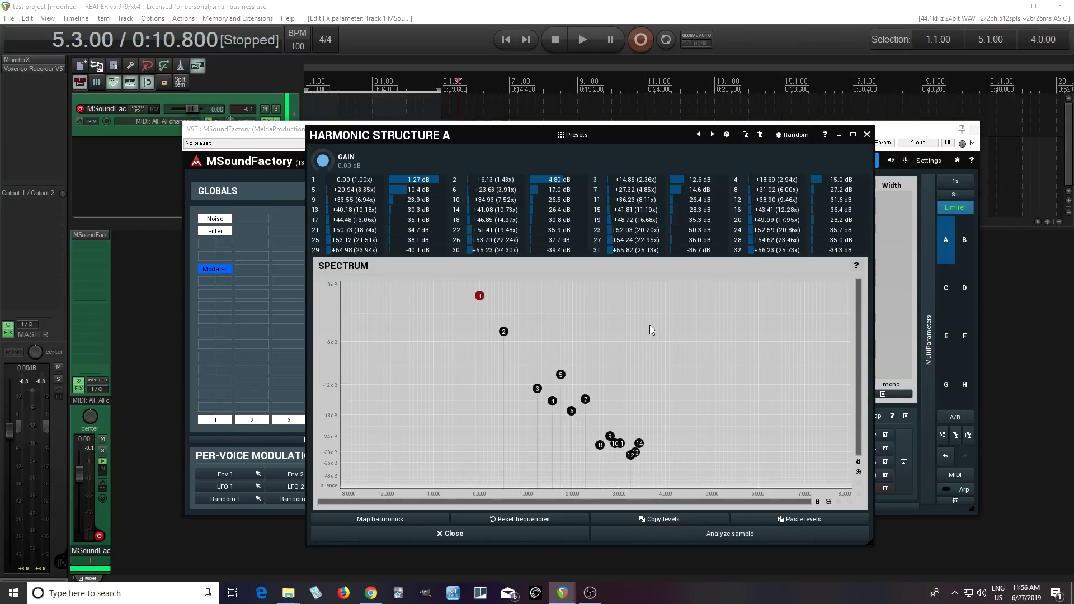
click(730, 537)
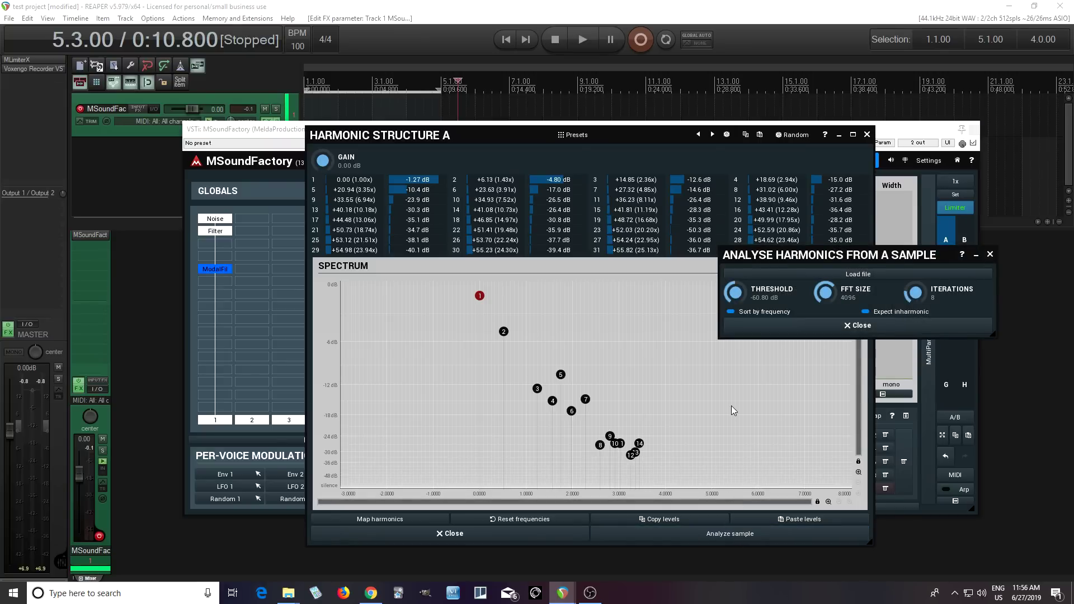
click(851, 275)
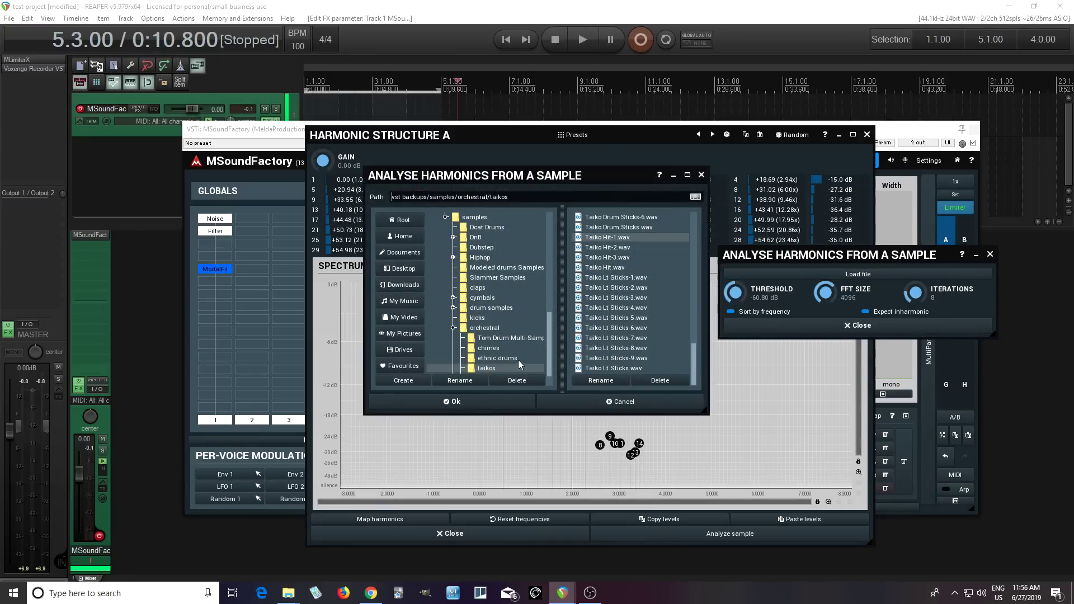
click(512, 338)
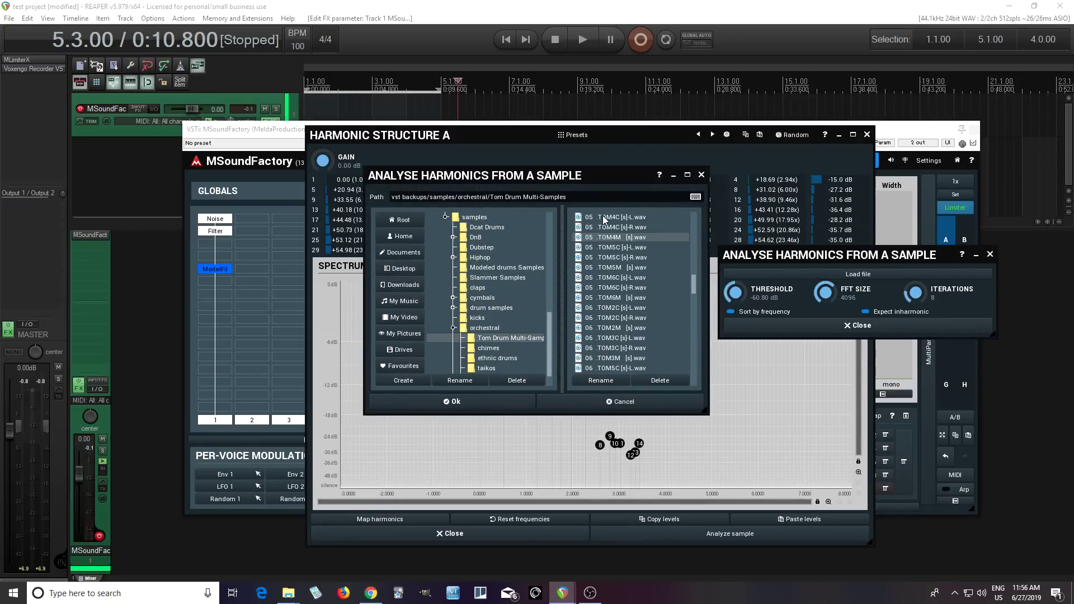
scroll(641, 241, up, 6)
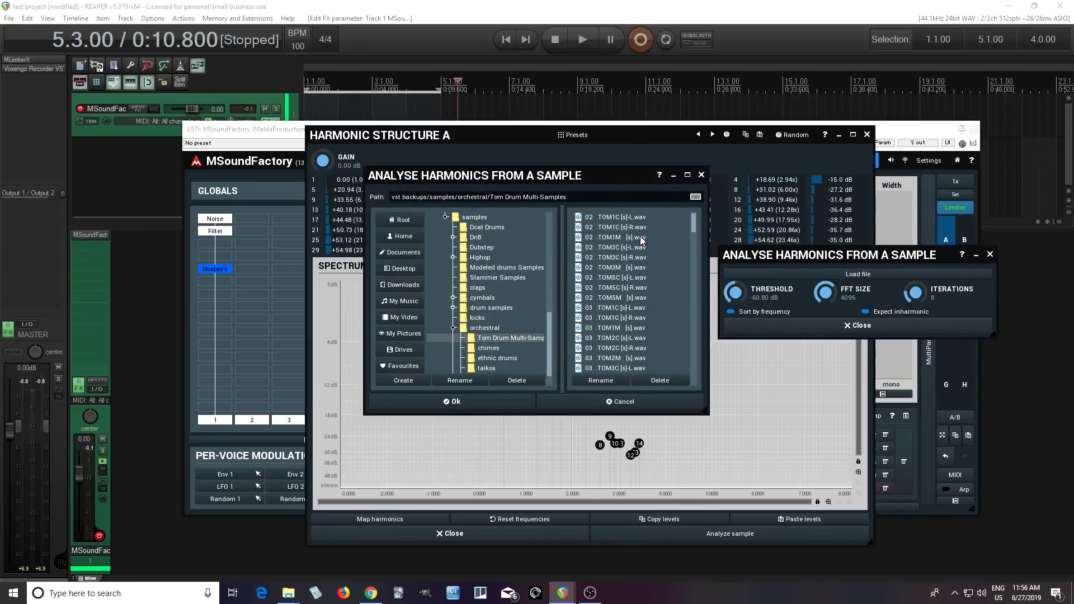
click(634, 223)
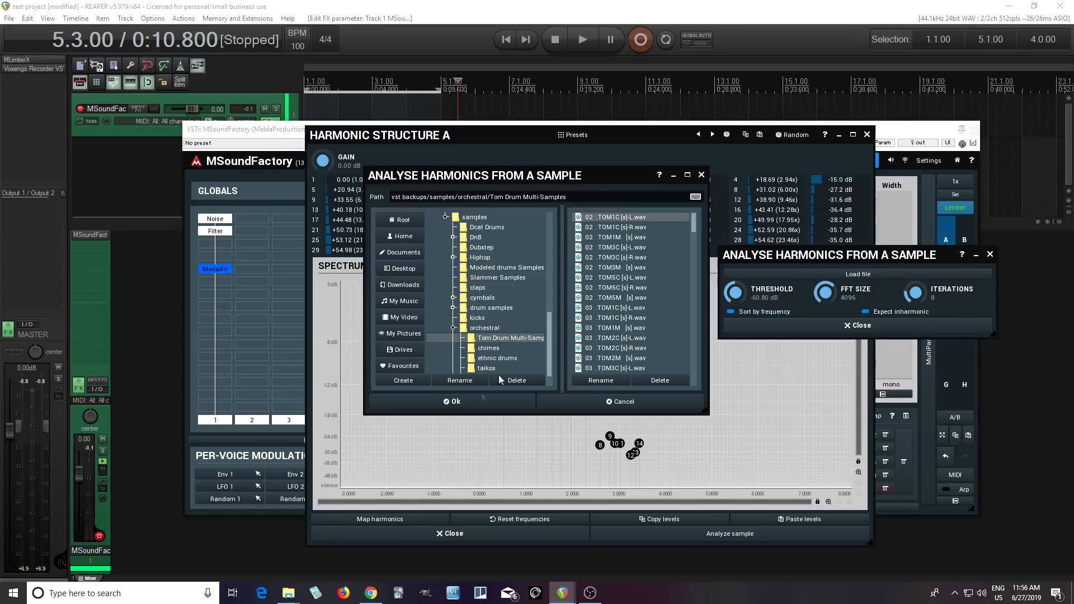
click(475, 402)
drag(752, 402, 756, 404)
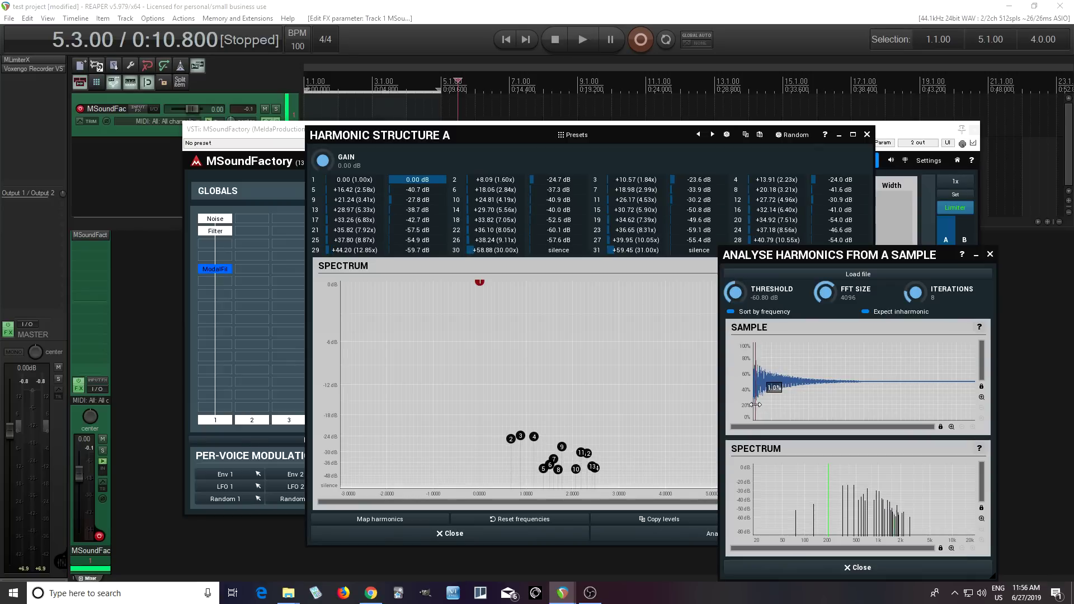
click(797, 569)
click(540, 534)
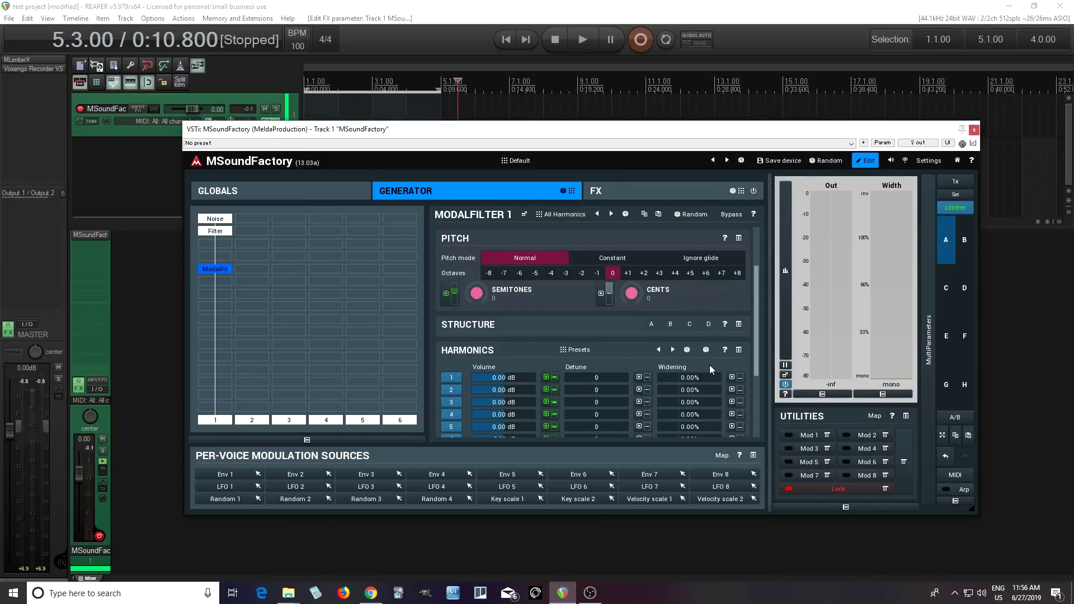
- Set ModalFilter 1 resonance to 28.4% and raise its output to +33.20 dB
drag(755, 282, 754, 258)
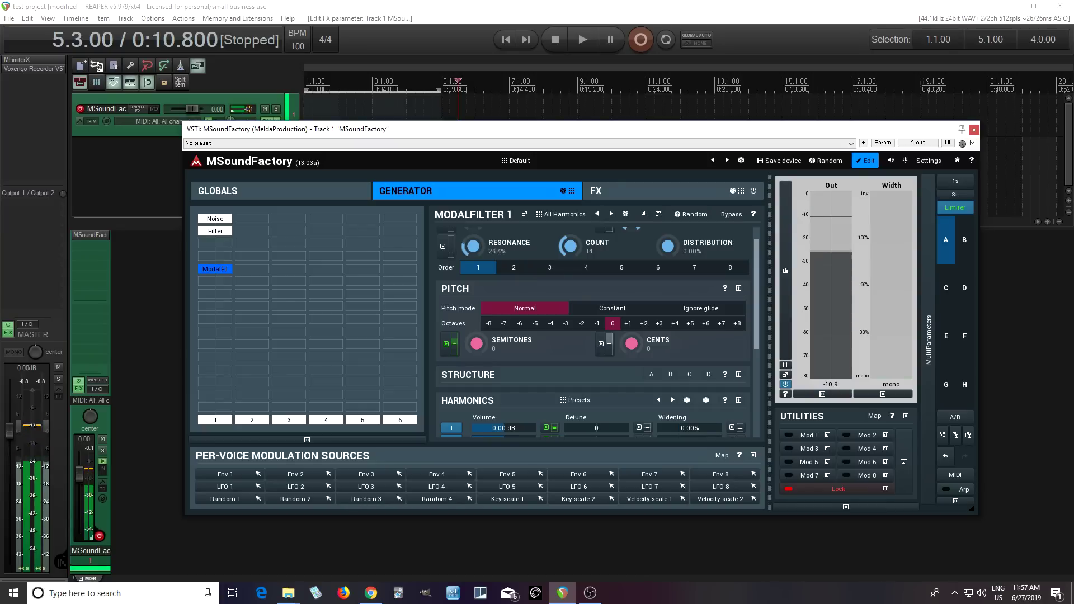
drag(468, 249, 467, 249)
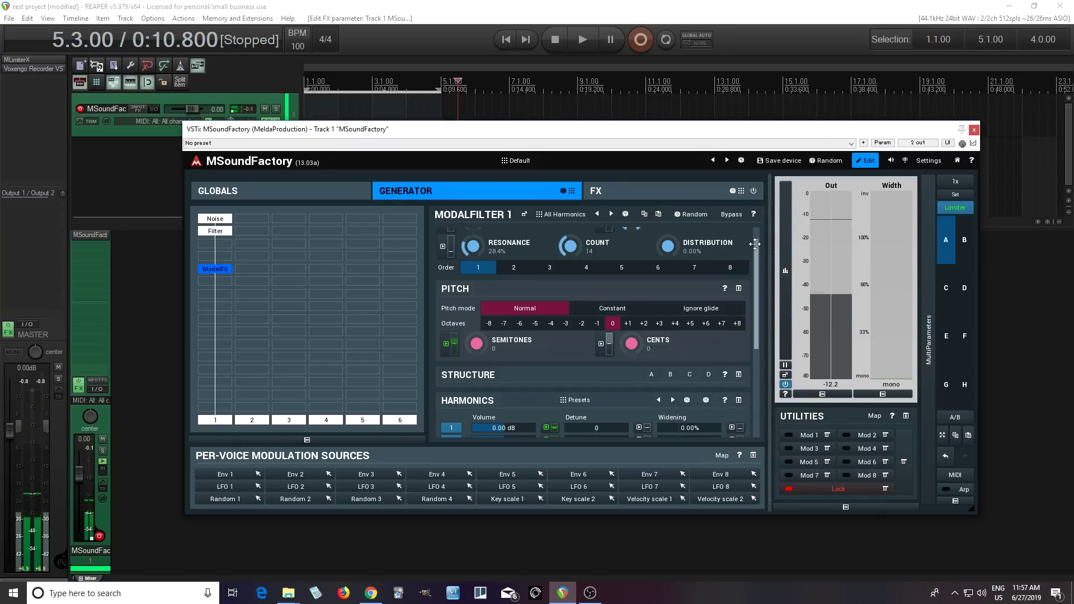
scroll(561, 264, up, 1)
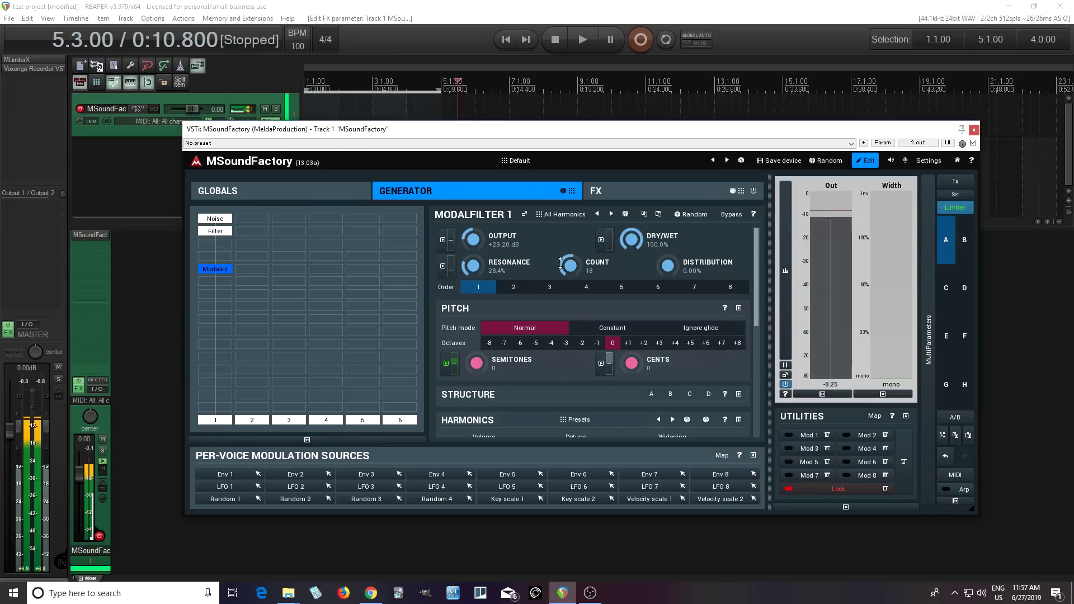
drag(476, 239, 476, 239)
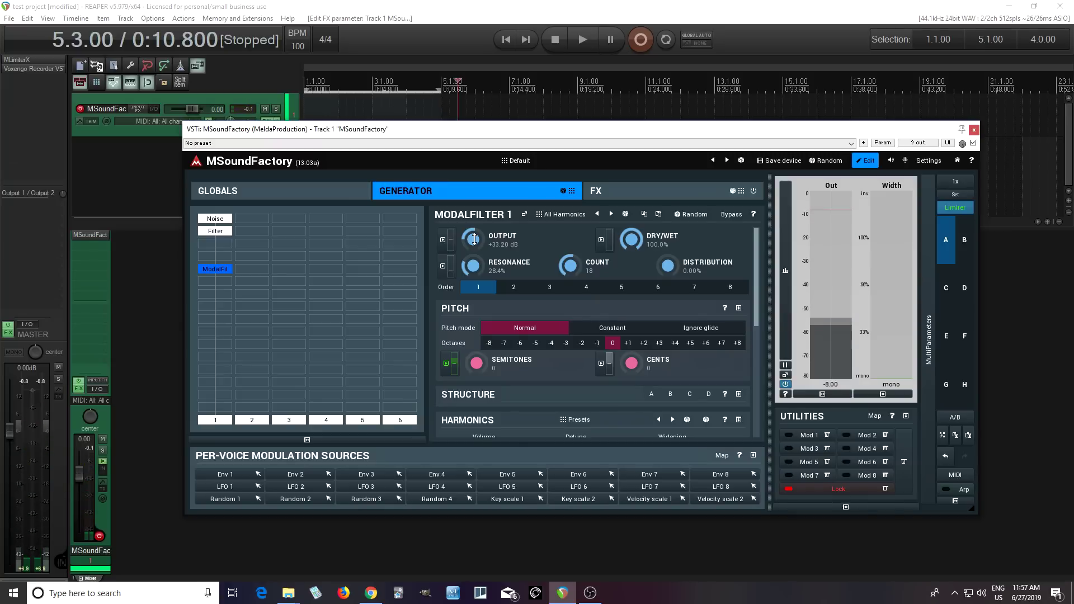
- Insert BandPass in FX slot In 1 with its high-pass filter enabled at 99.32 Hz
click(621, 193)
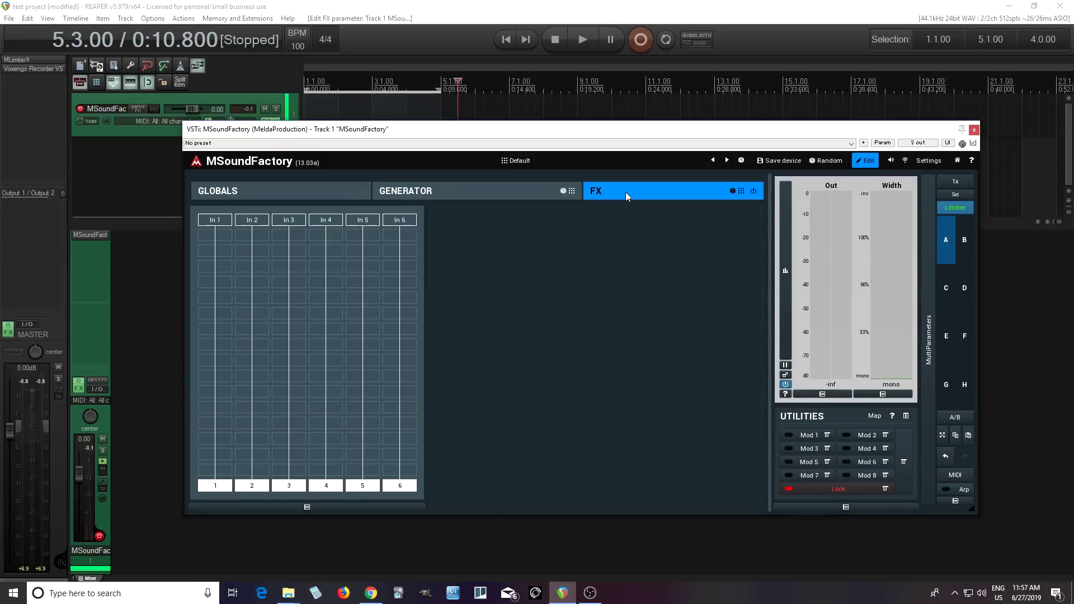
click(216, 259)
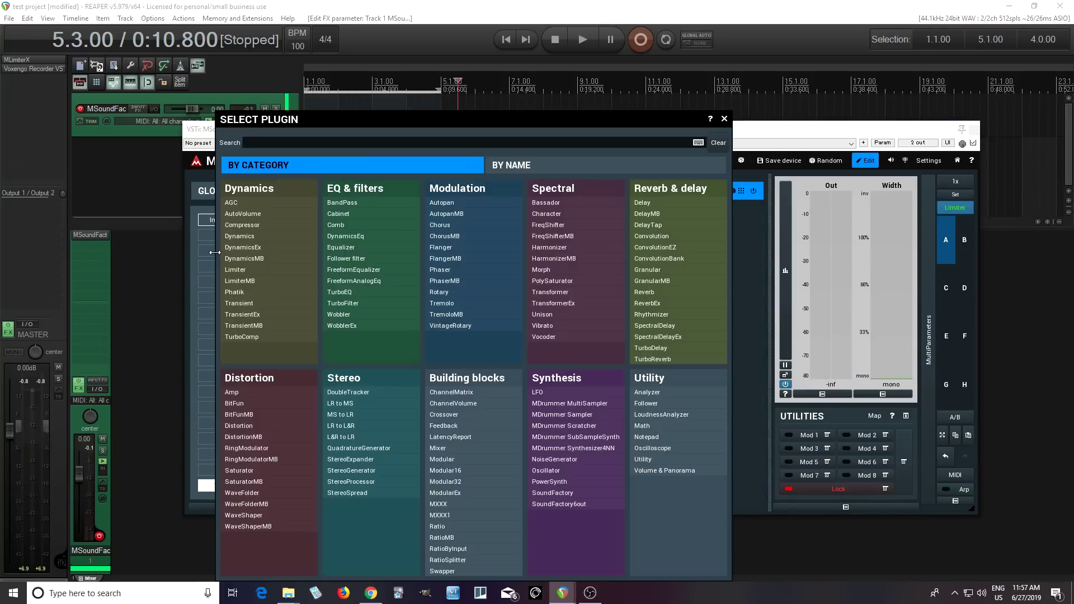
click(339, 203)
click(723, 267)
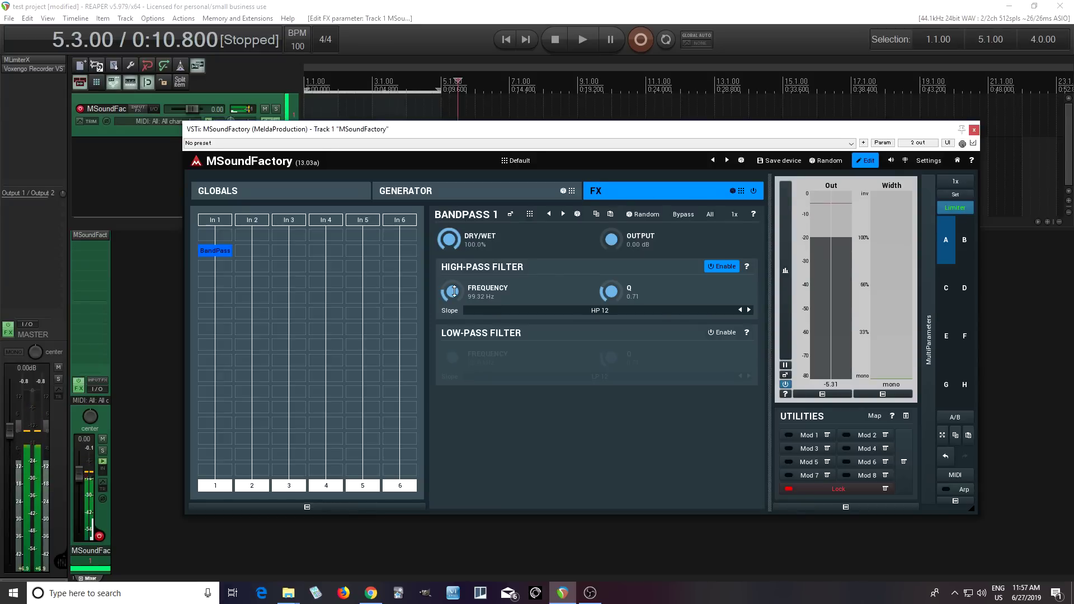
double_click(208, 271)
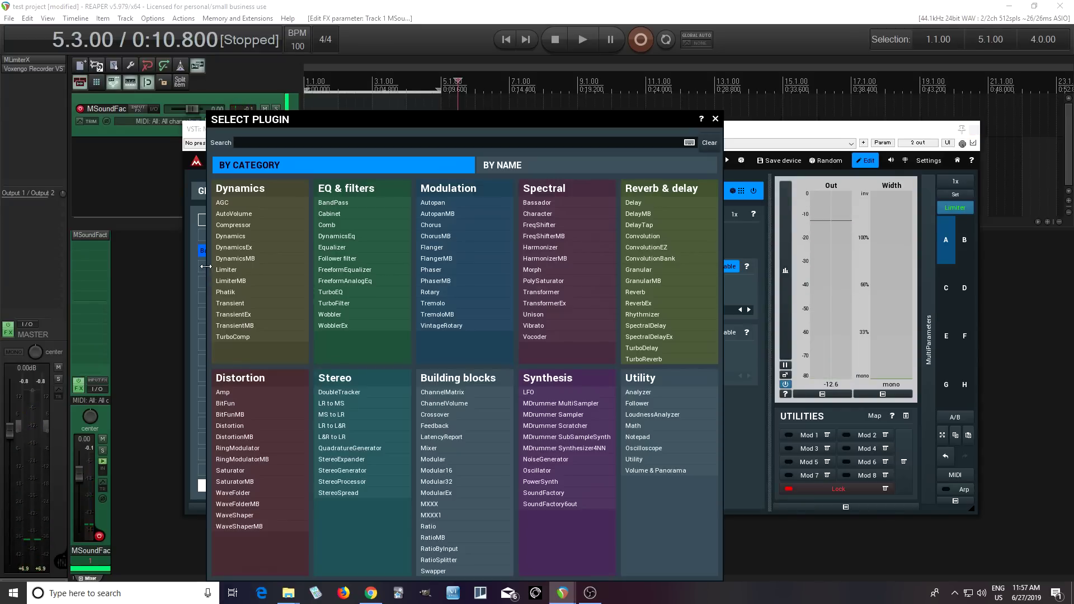
- Add ConvolutionEZ after BandPass using the Chambers impulse Small 1.flac at 29.2% dry/wet
click(675, 249)
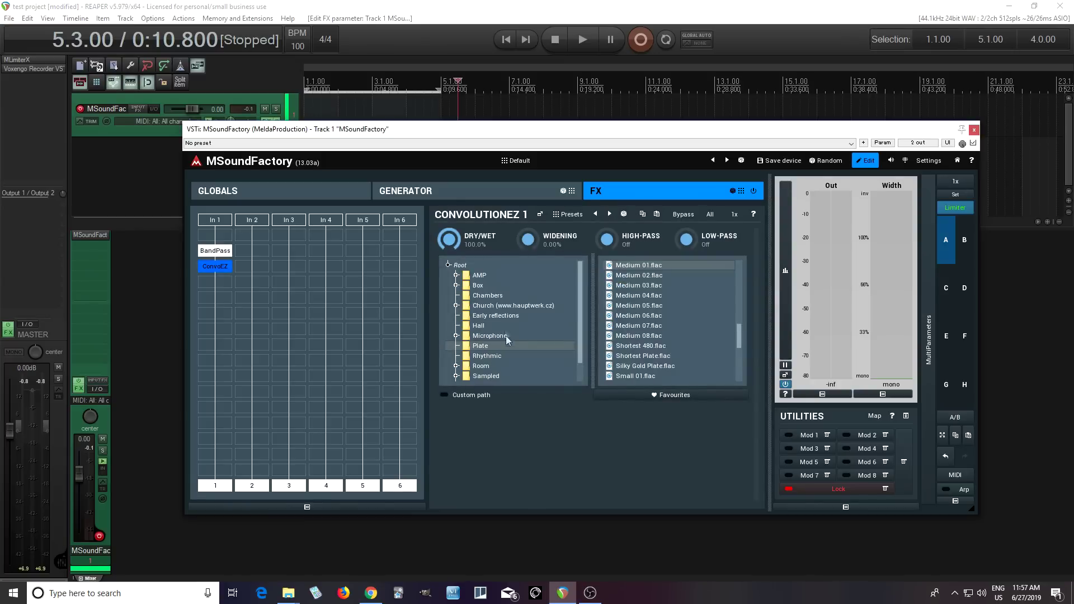
click(495, 296)
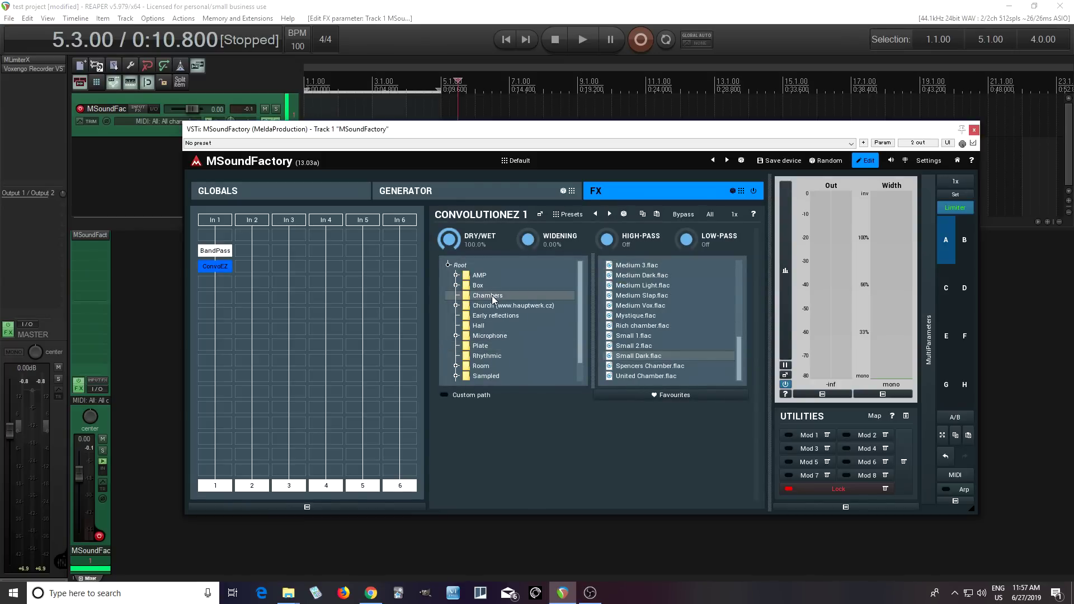
click(490, 327)
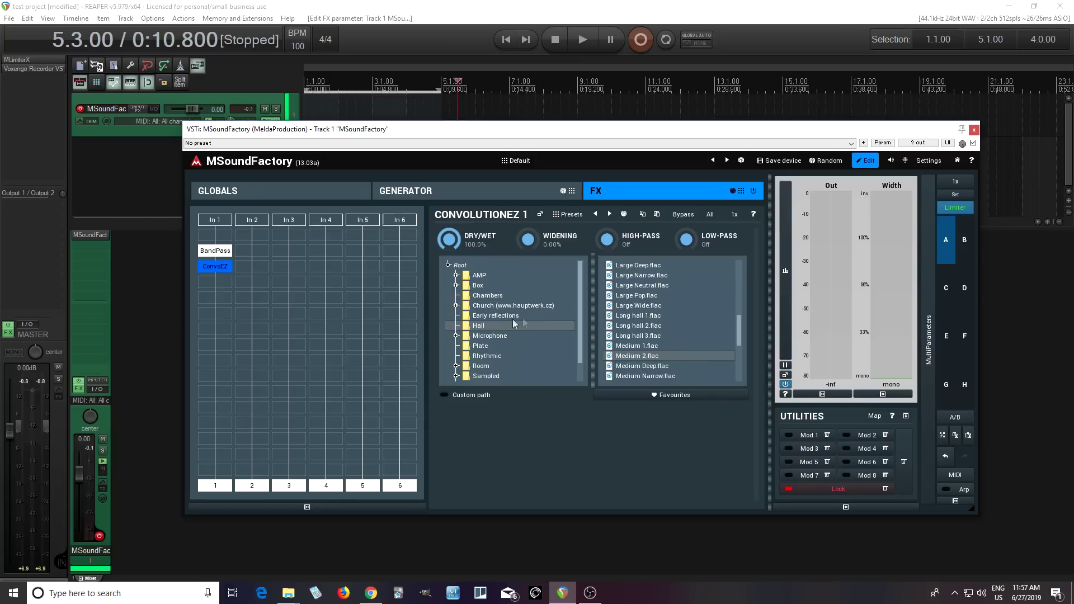
click(486, 296)
scroll(700, 315, up, 8)
scroll(699, 315, down, 7)
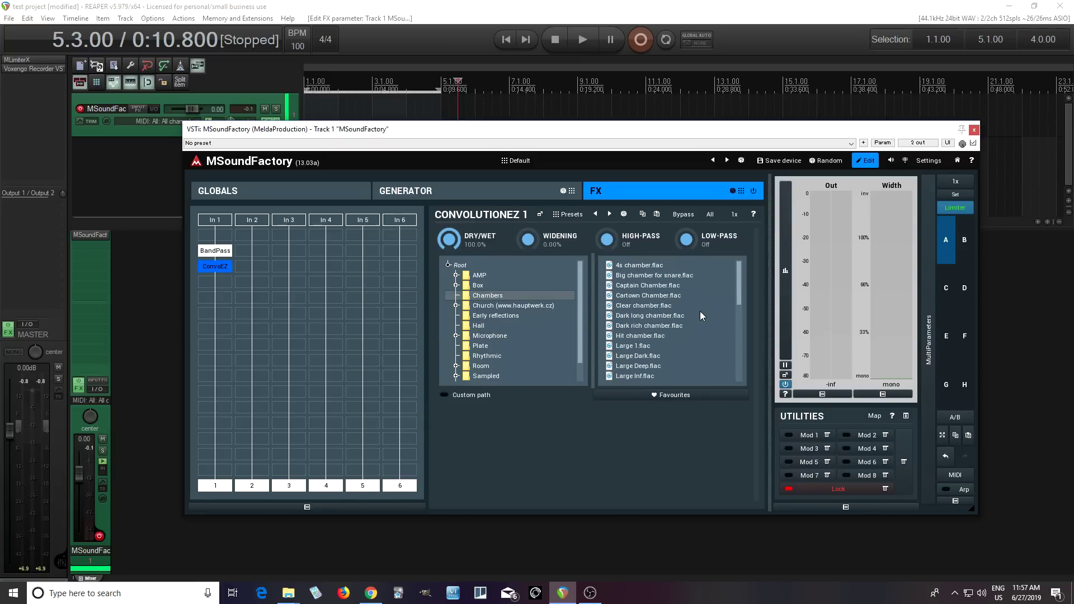
key(Up)
key(Up)
scroll(649, 338, down, 2)
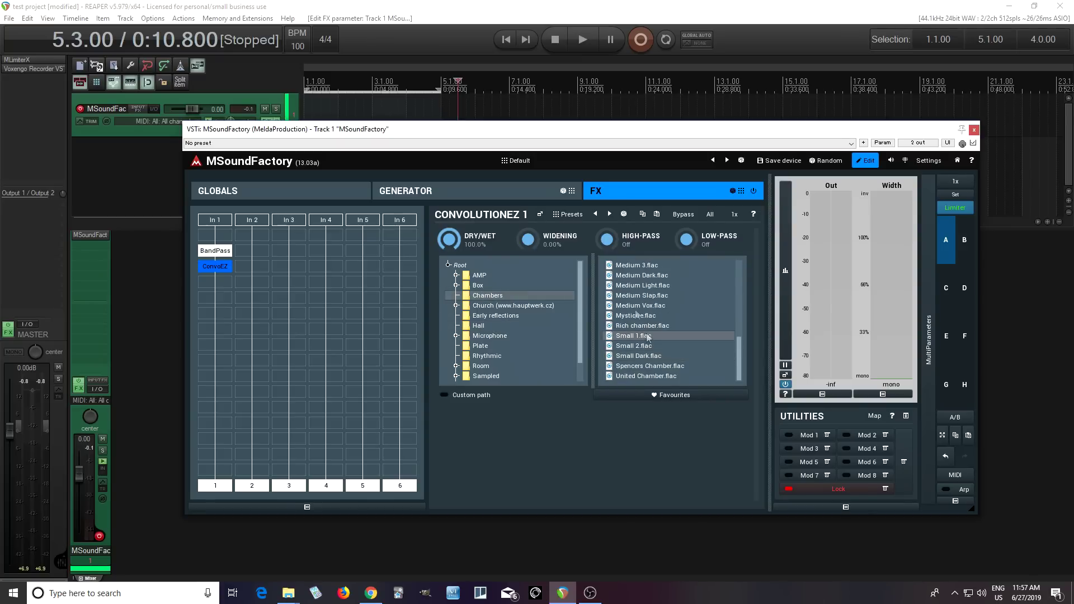
drag(448, 239, 448, 280)
click(444, 192)
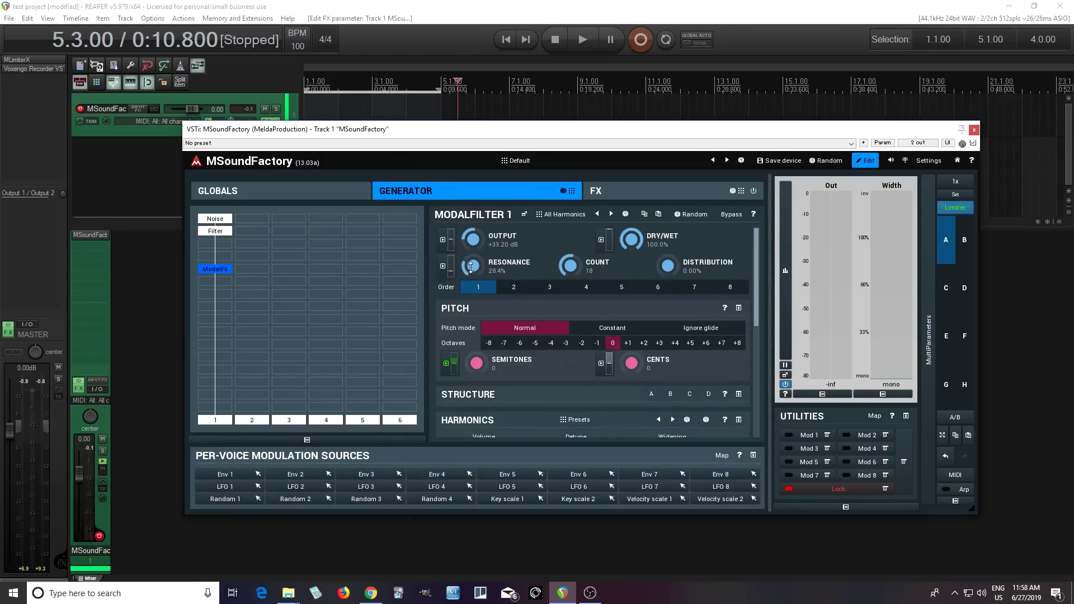